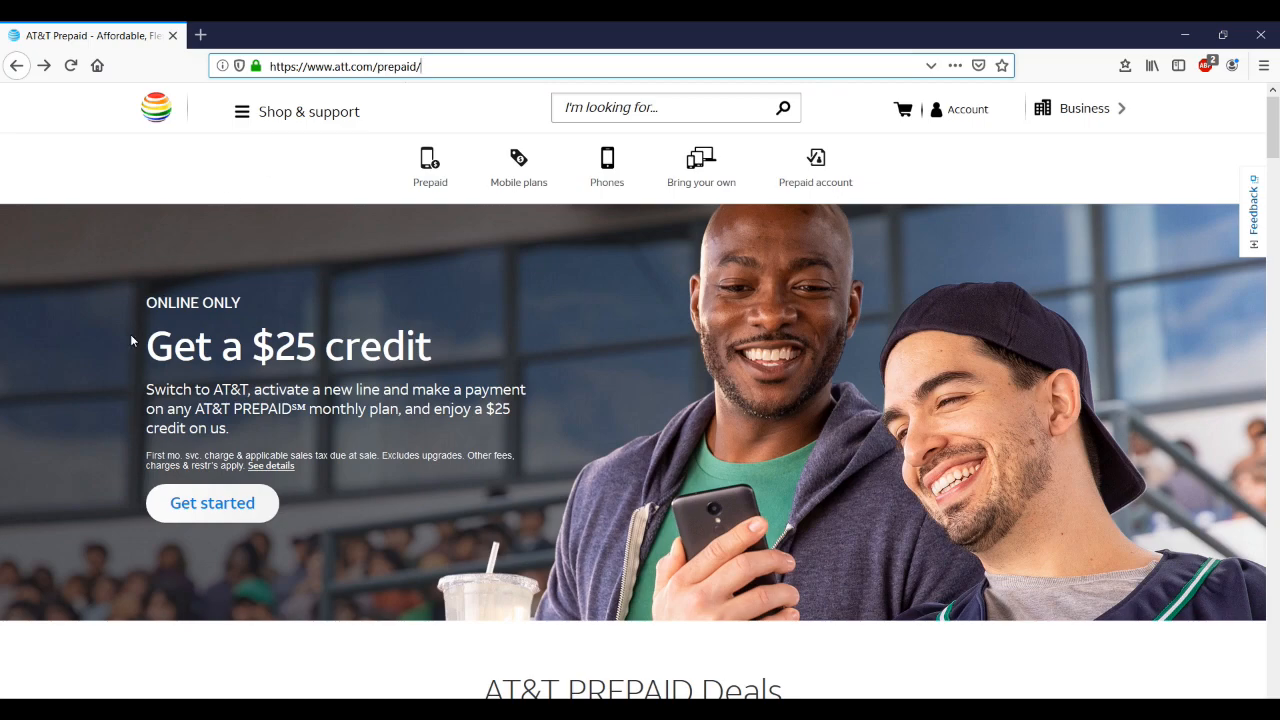
Open the $0.99 AT&T Prepaid SIM Card Kit in a new tab, then return to the prepaid homepage's footer
scroll(78, 429, "down", 5)
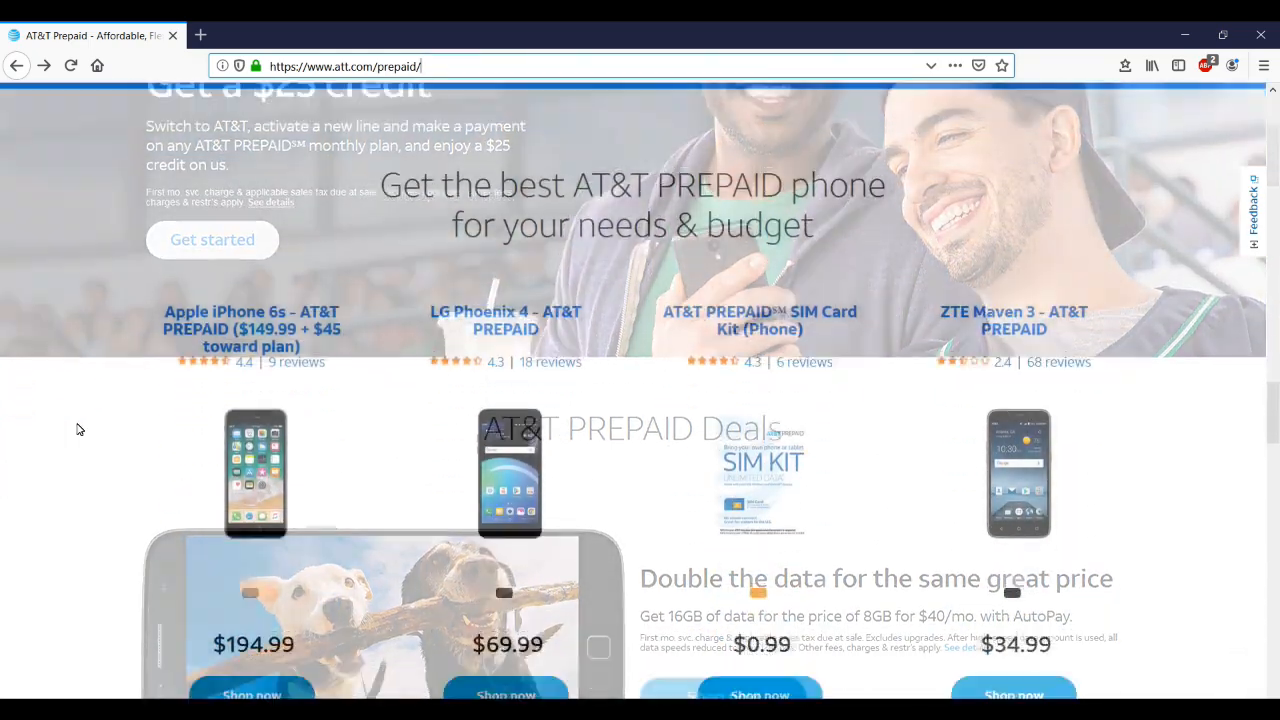
scroll(78, 429, "down", 1)
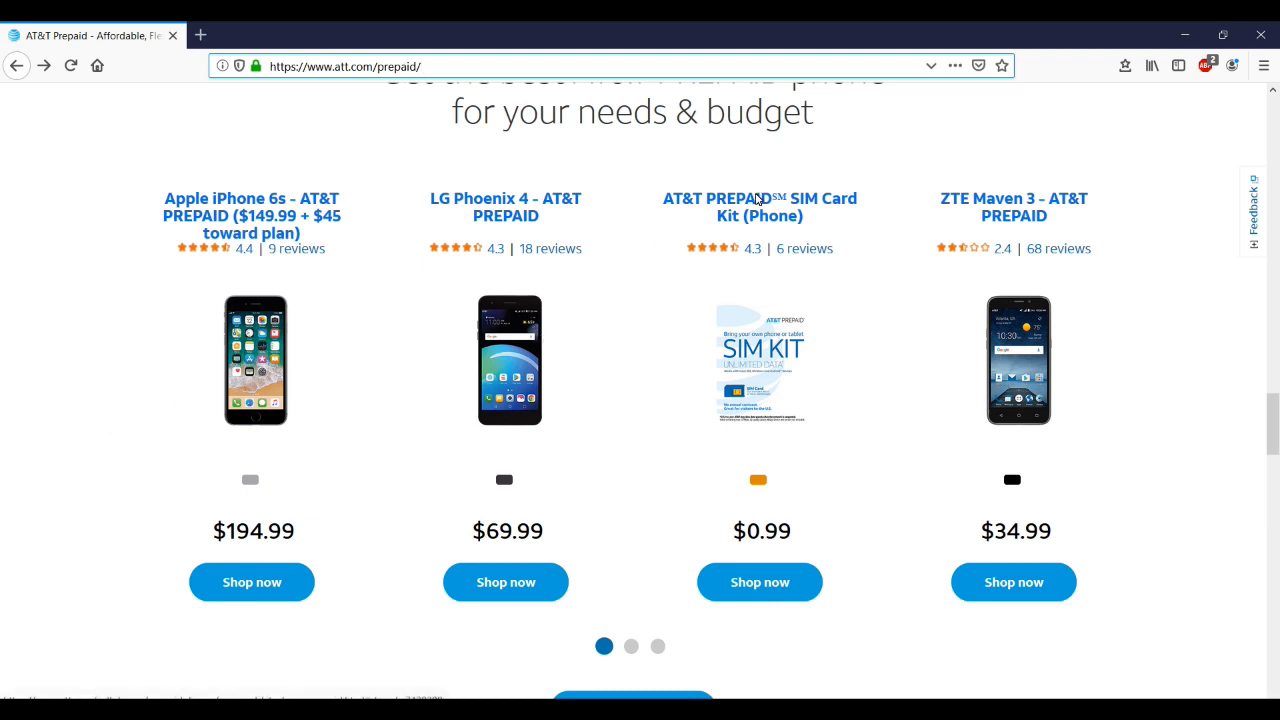
left_click(759, 199)
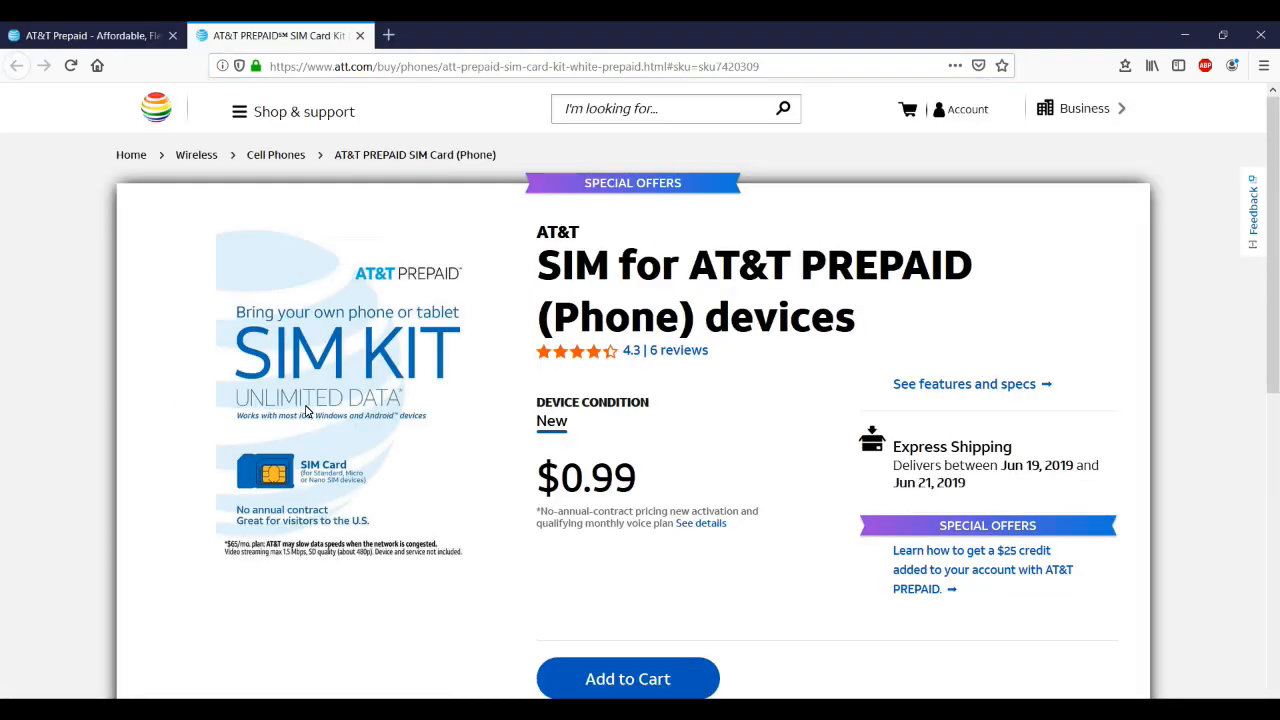
scroll(206, 374, "down", 2)
key("ctrl+shift+Tab")
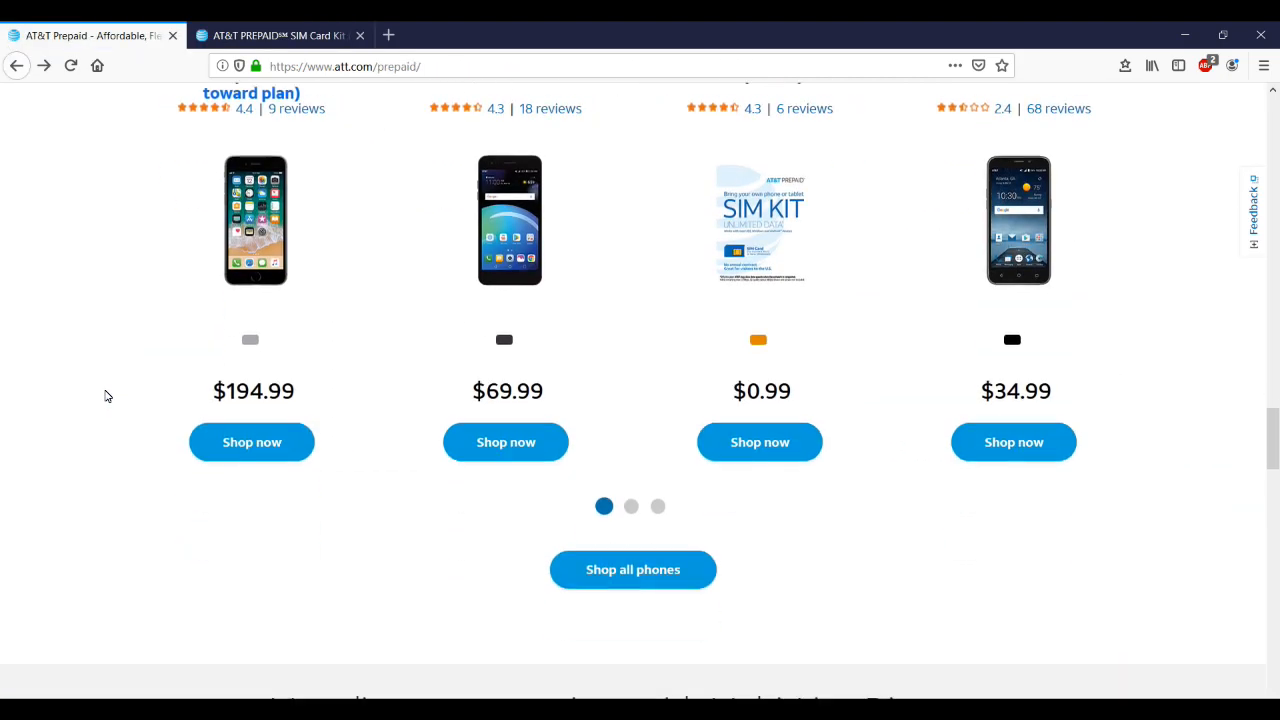
scroll(107, 397, "down", 8)
scroll(107, 397, "down", 10)
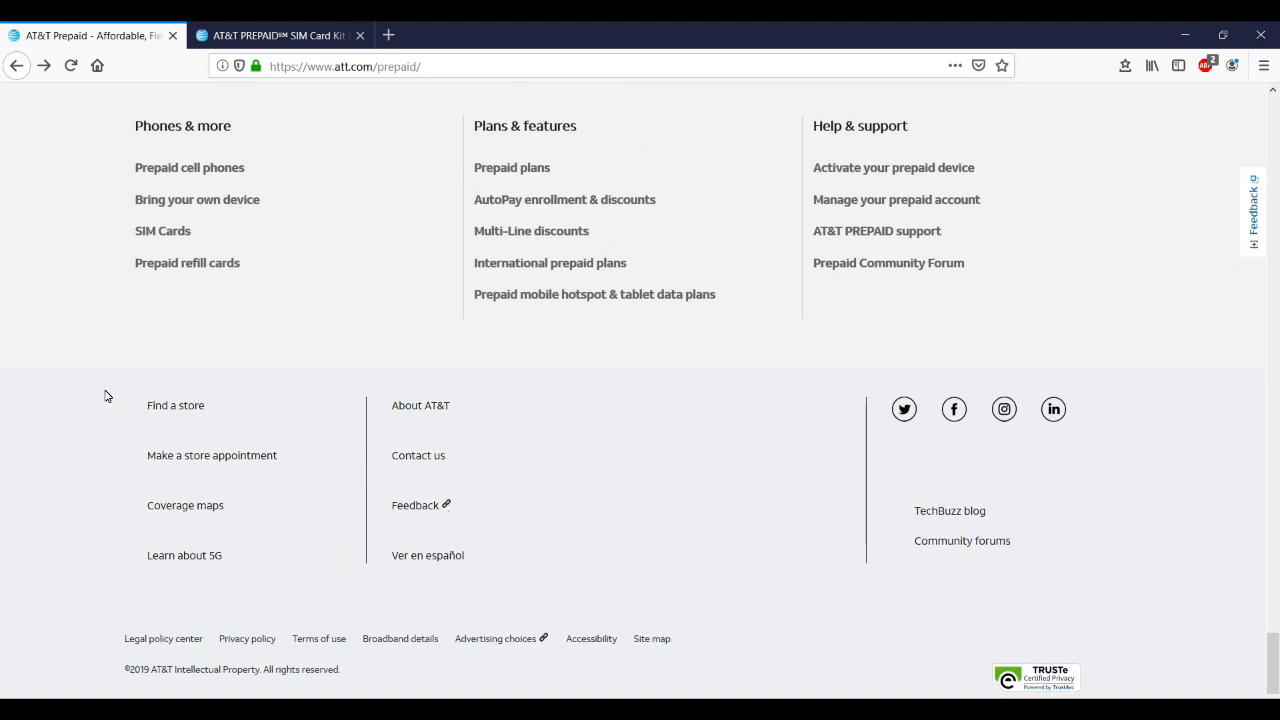
Start prepaid device activation, enter the SIM's ICCID number, and bring up the IMEI help tab
left_click(857, 171)
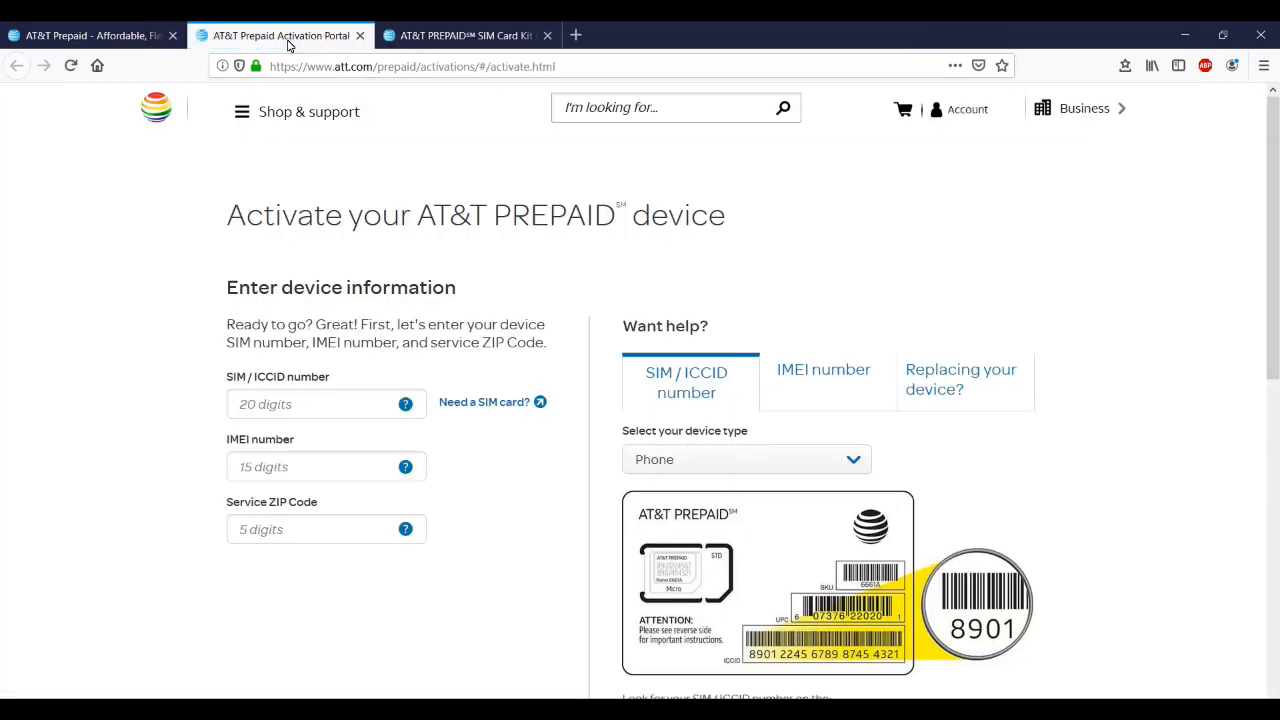
scroll(98, 379, "down", 1)
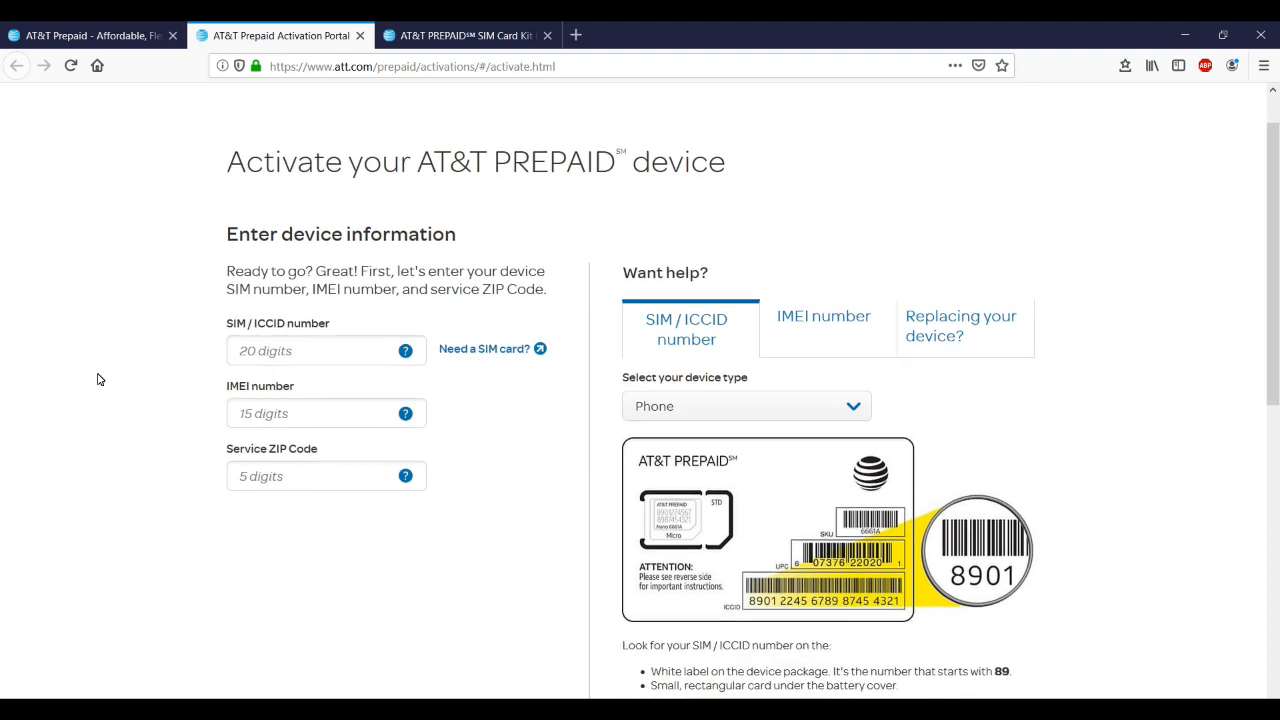
left_click(257, 358)
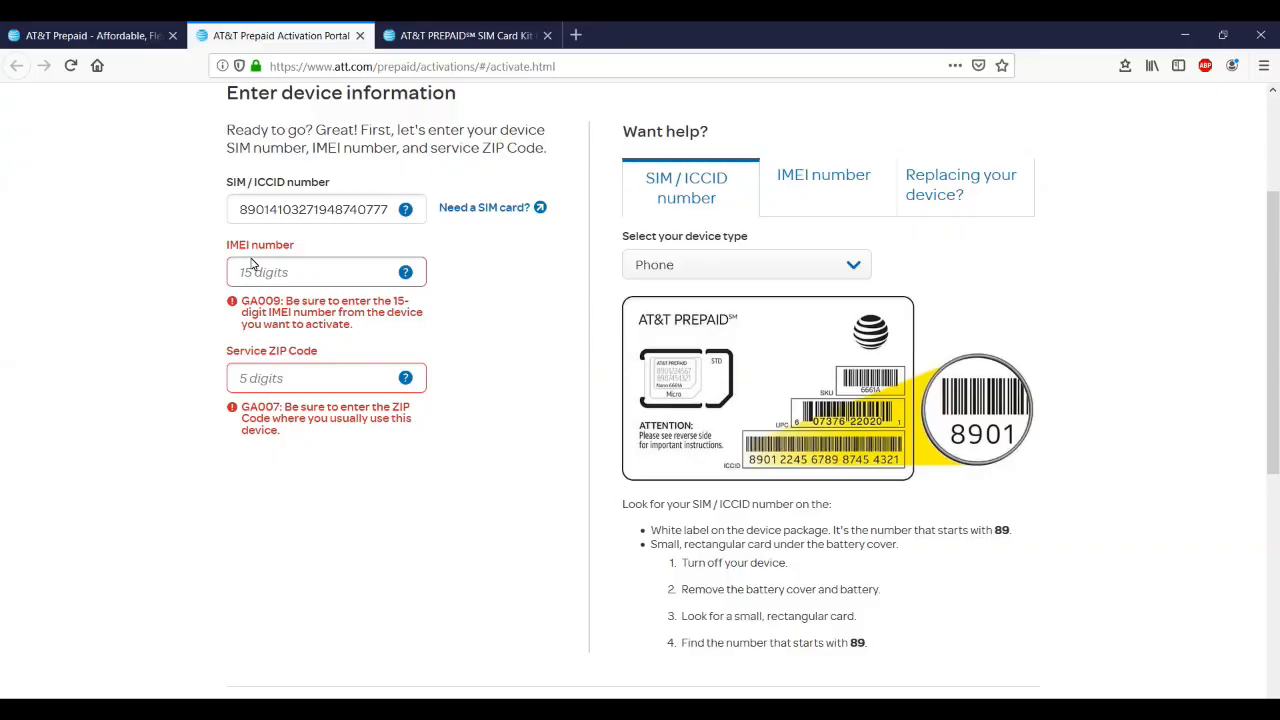
left_click(239, 274)
left_click(815, 185)
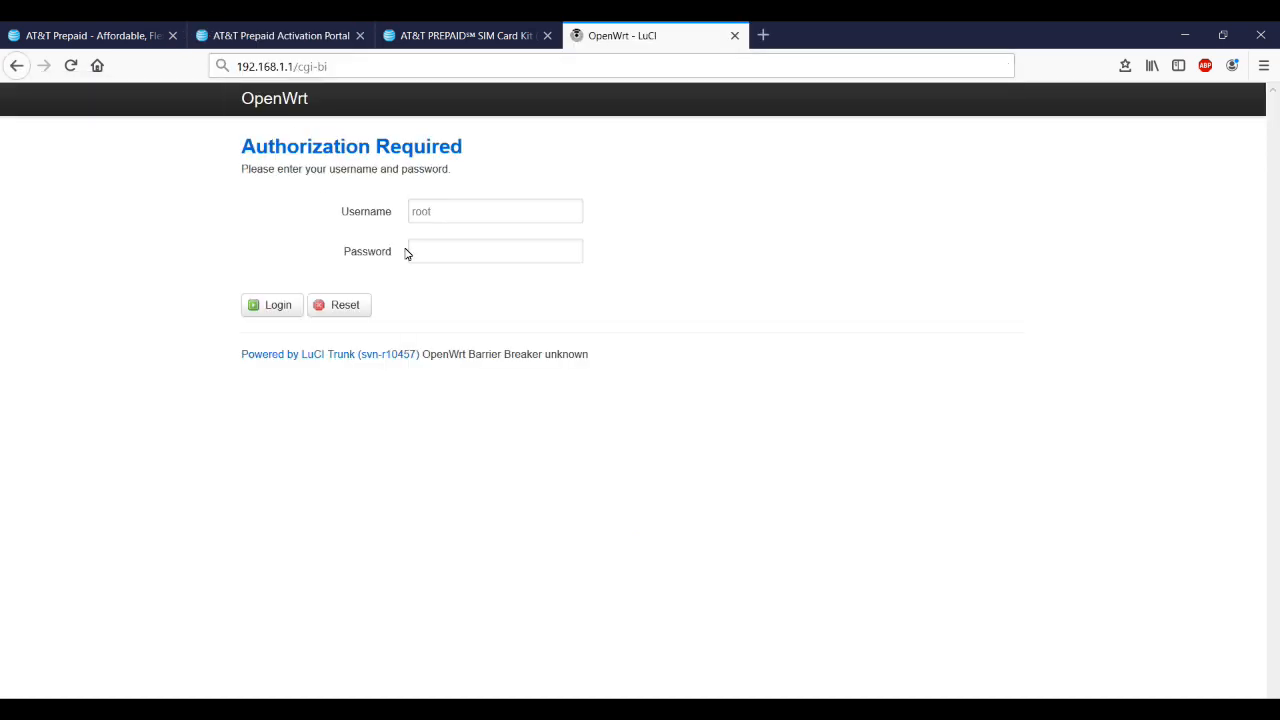
Log in to the router with its admin password, open Network > 4G, and select the modem's IMEI
type("admin")
key("Return")
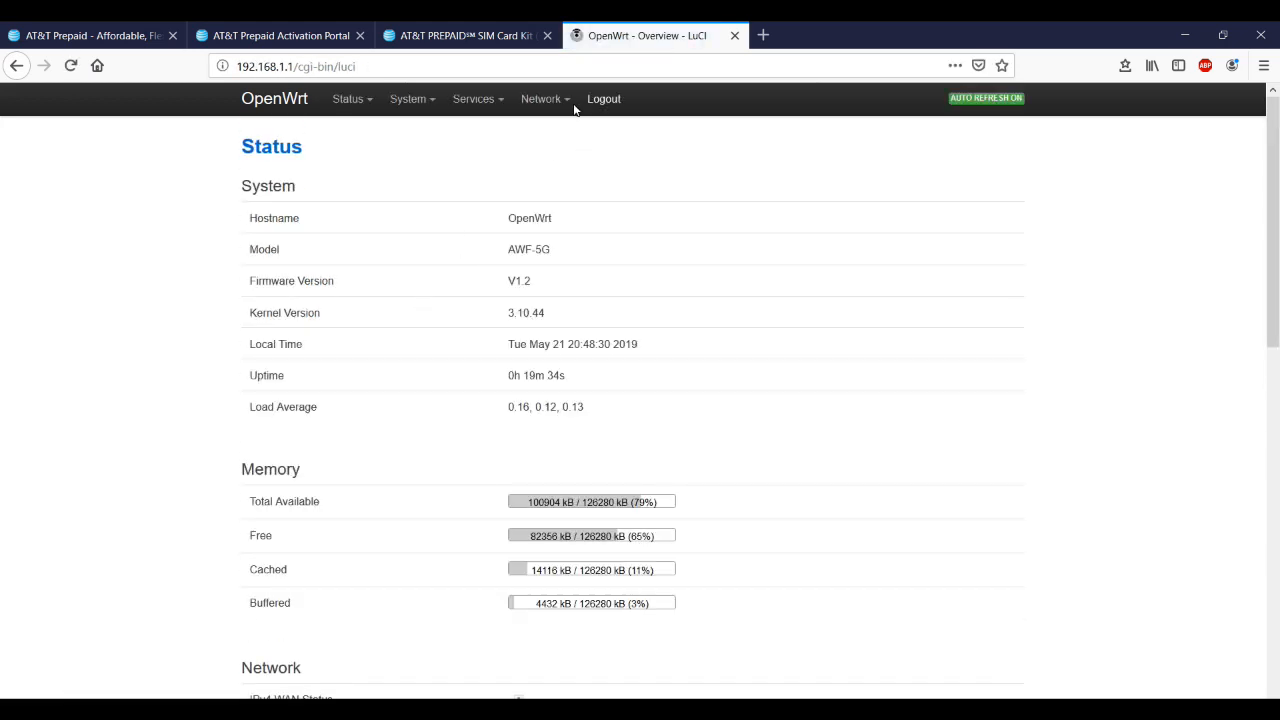
mouse_move(568, 102)
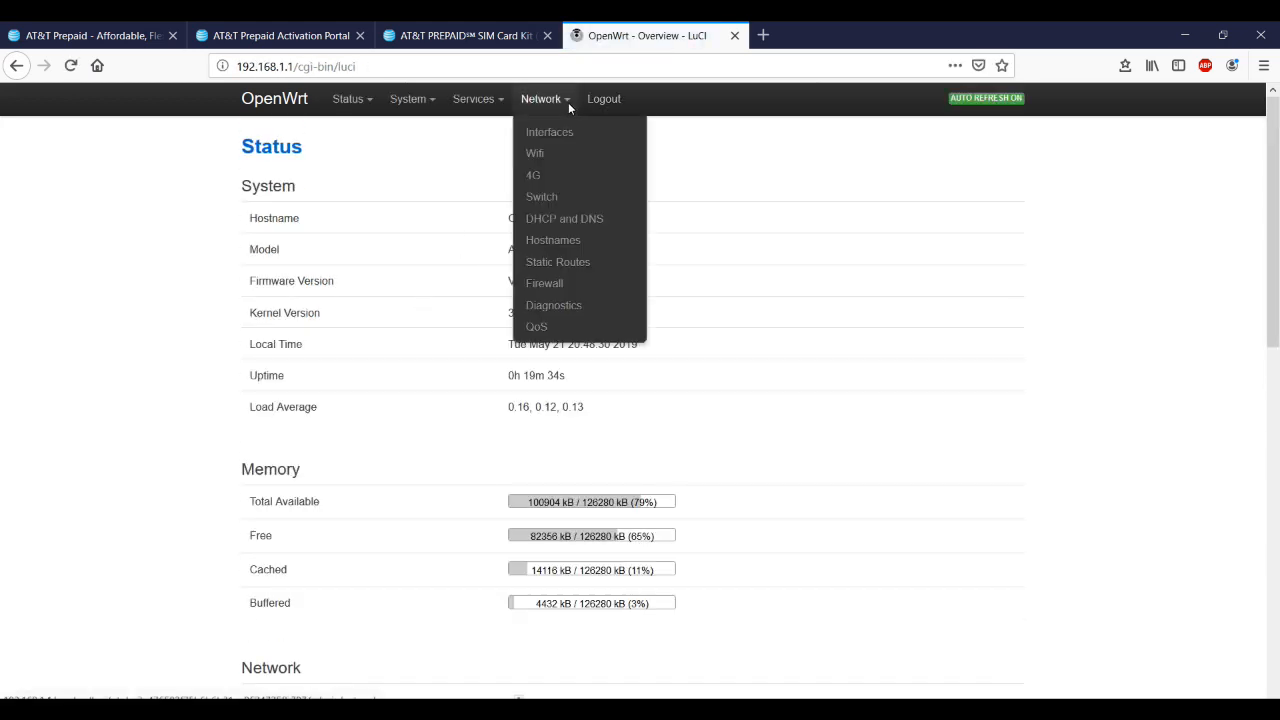
left_click(534, 175)
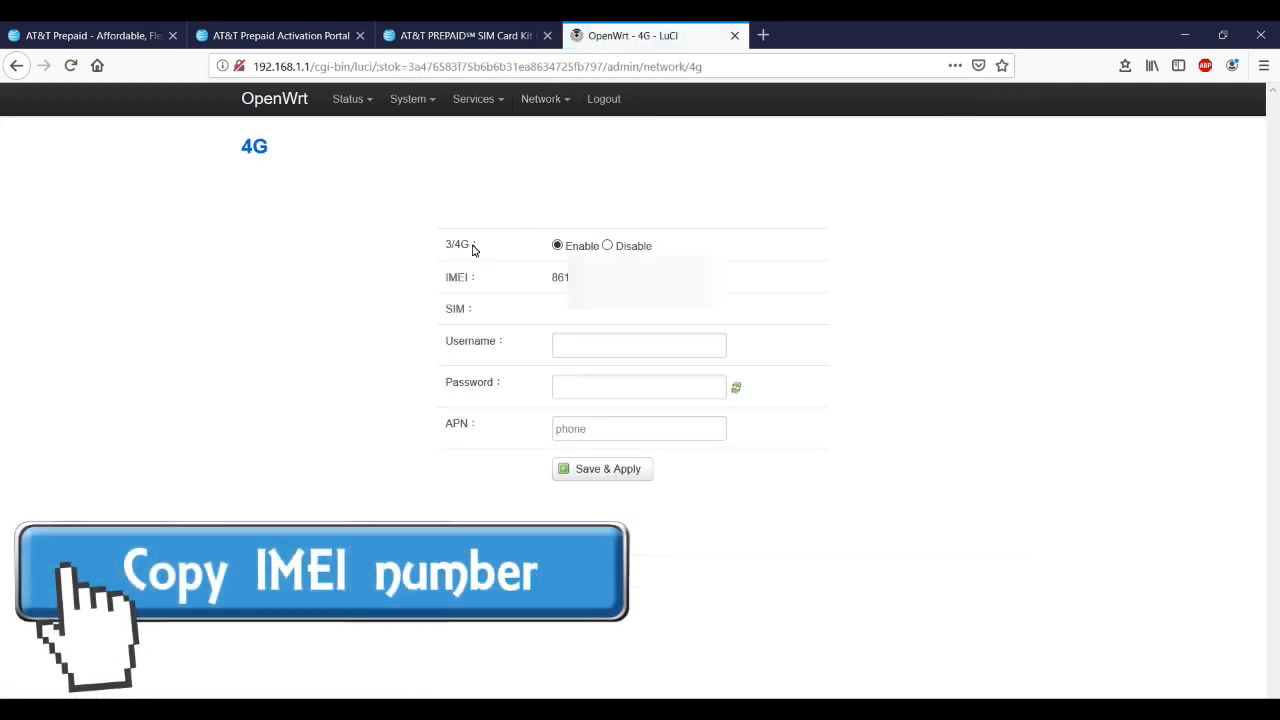
double_click(555, 280)
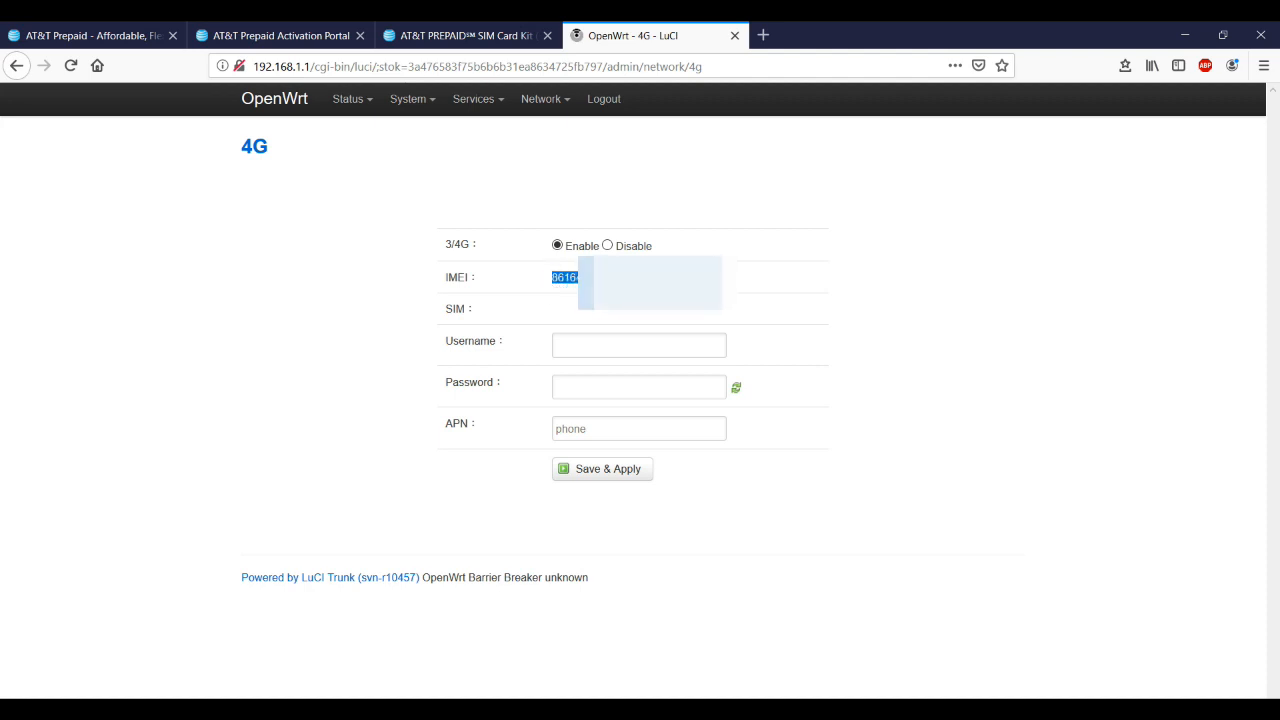
Paste the modem's IMEI, enter the service ZIP code, and submit the device for activation
left_click(280, 35)
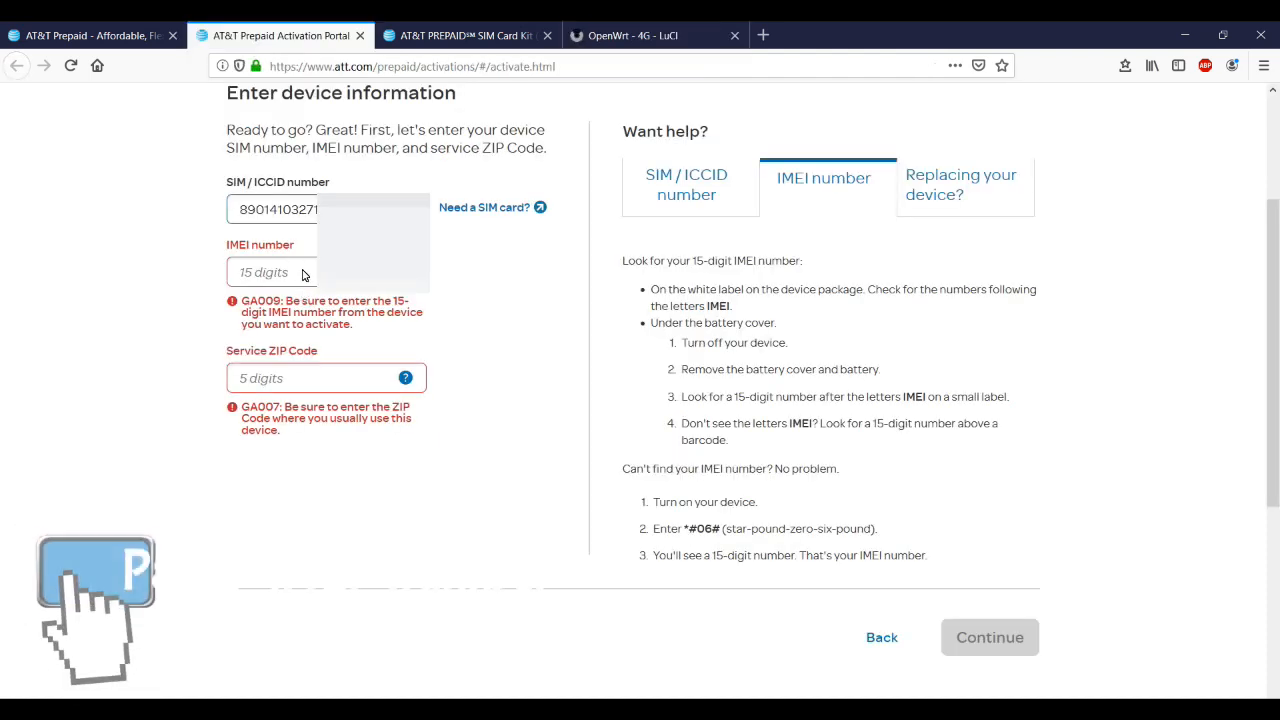
left_click(303, 275)
key("ctrl+v")
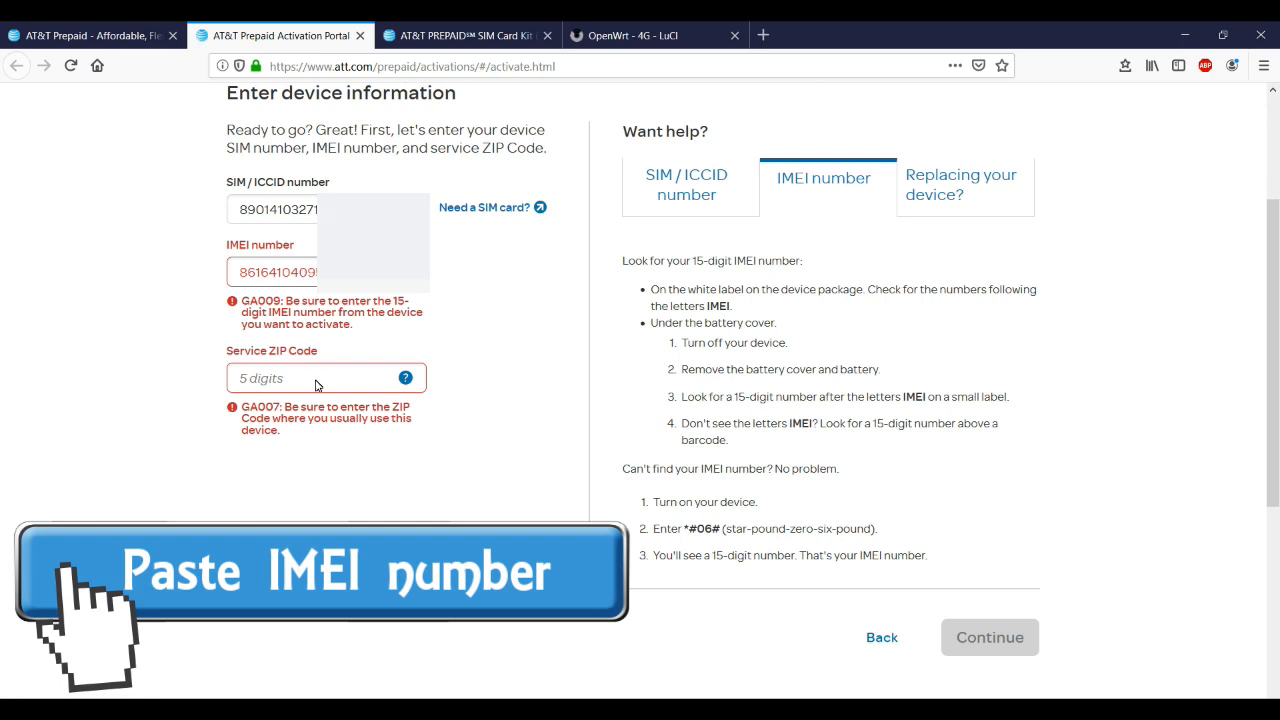
left_click(310, 385)
type("5322")
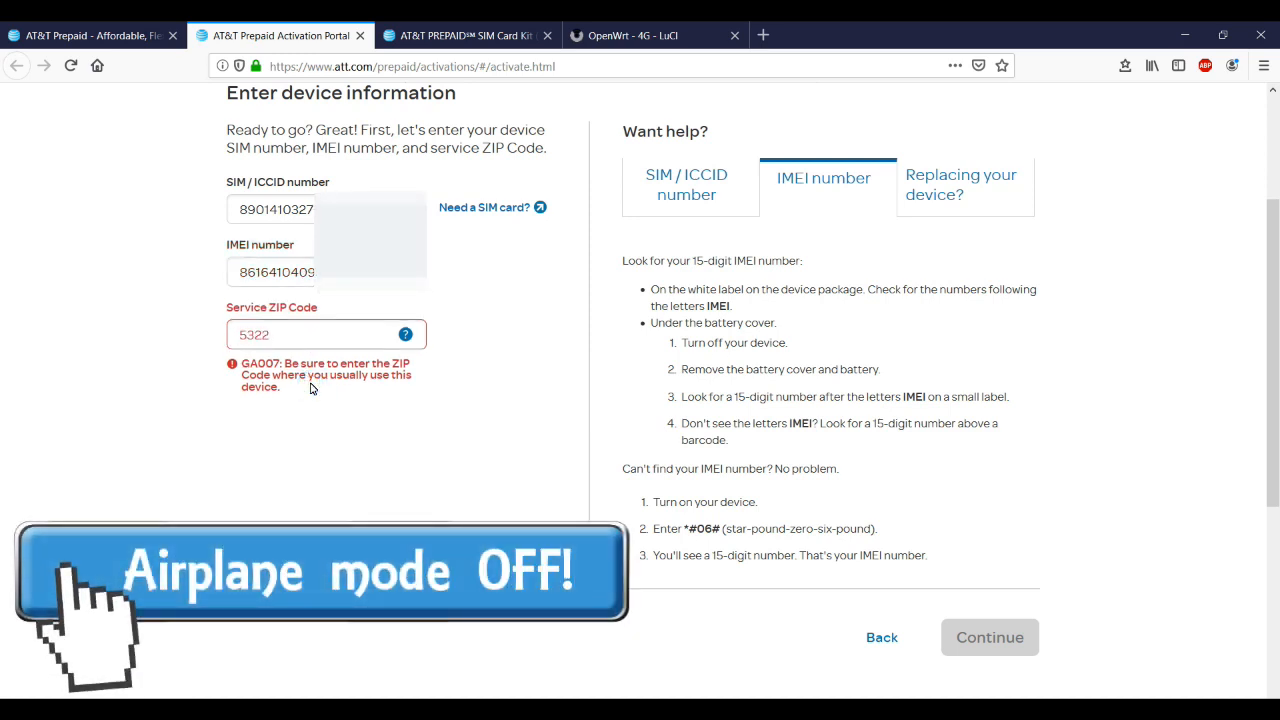
type("04")
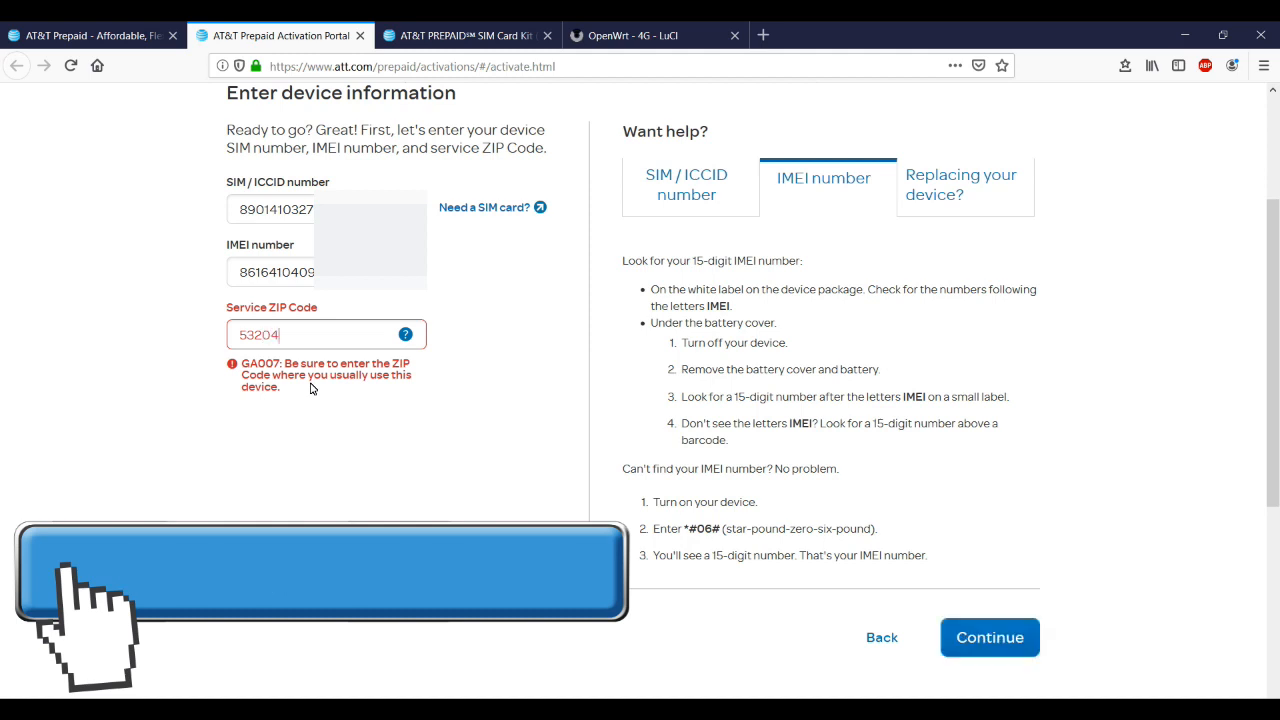
left_click(990, 637)
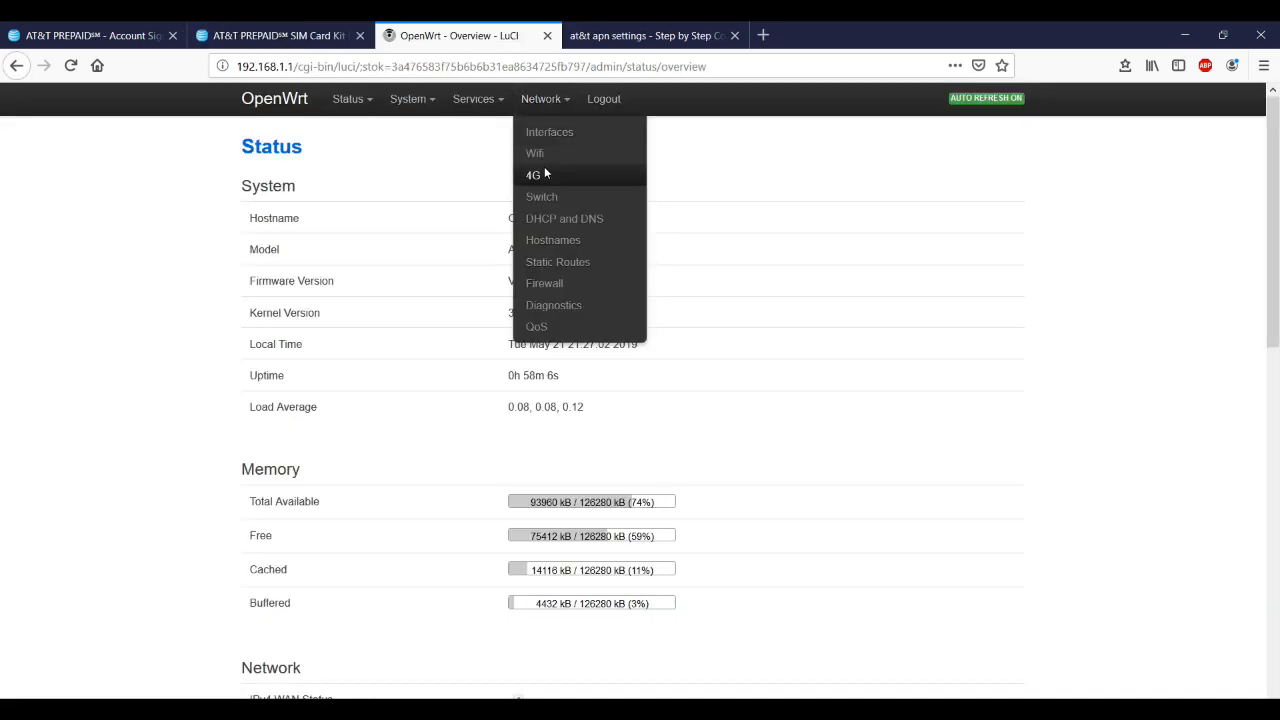
left_click(545, 174)
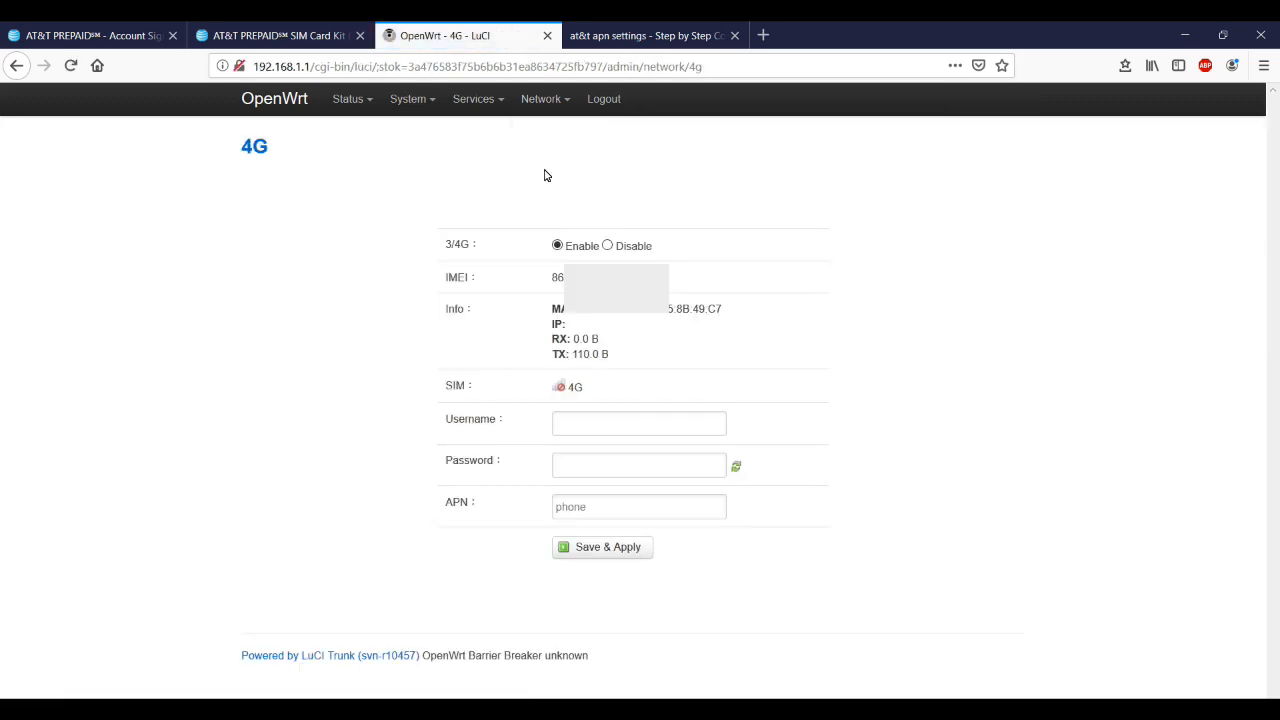
left_click(593, 517)
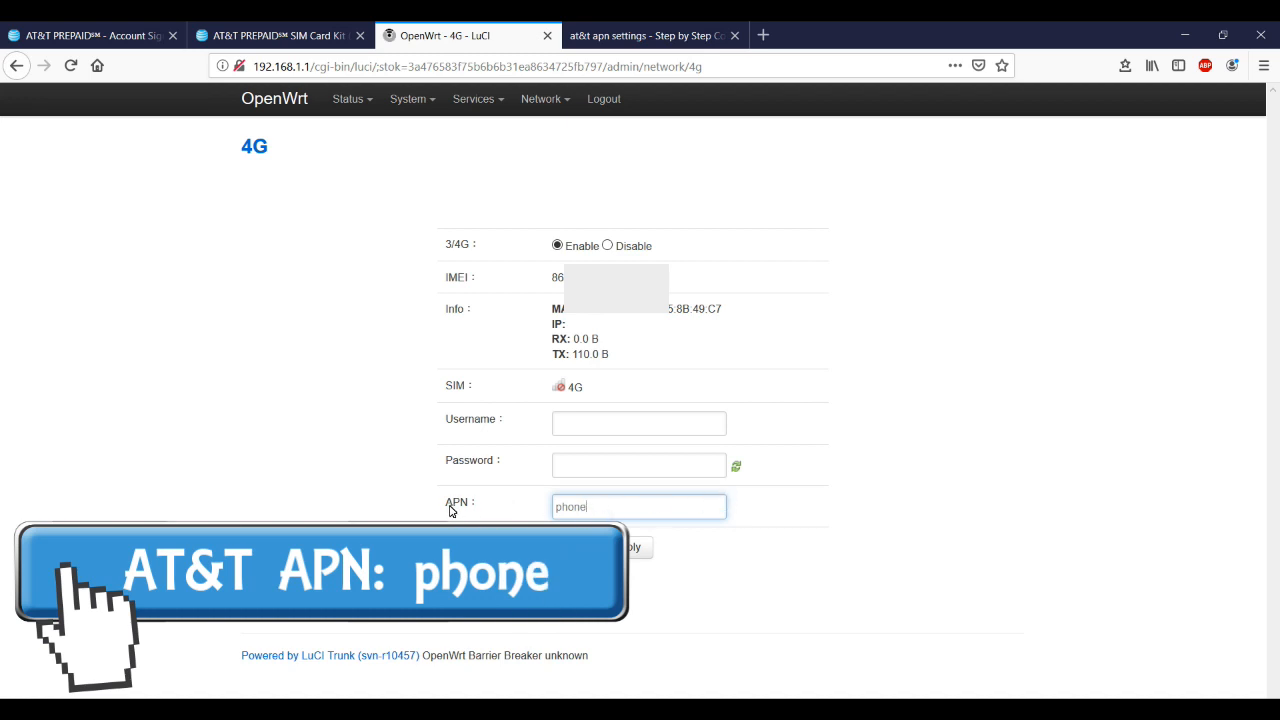
left_click_drag(447, 512, 468, 512)
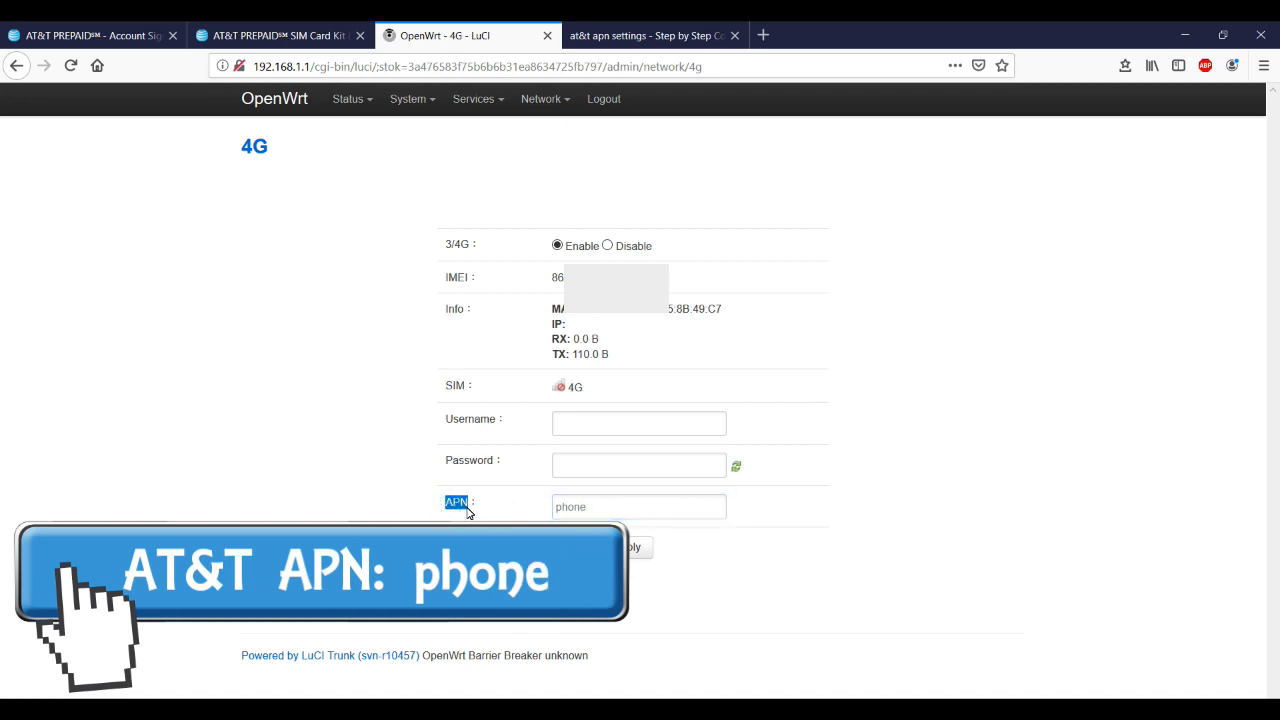
left_click(660, 38)
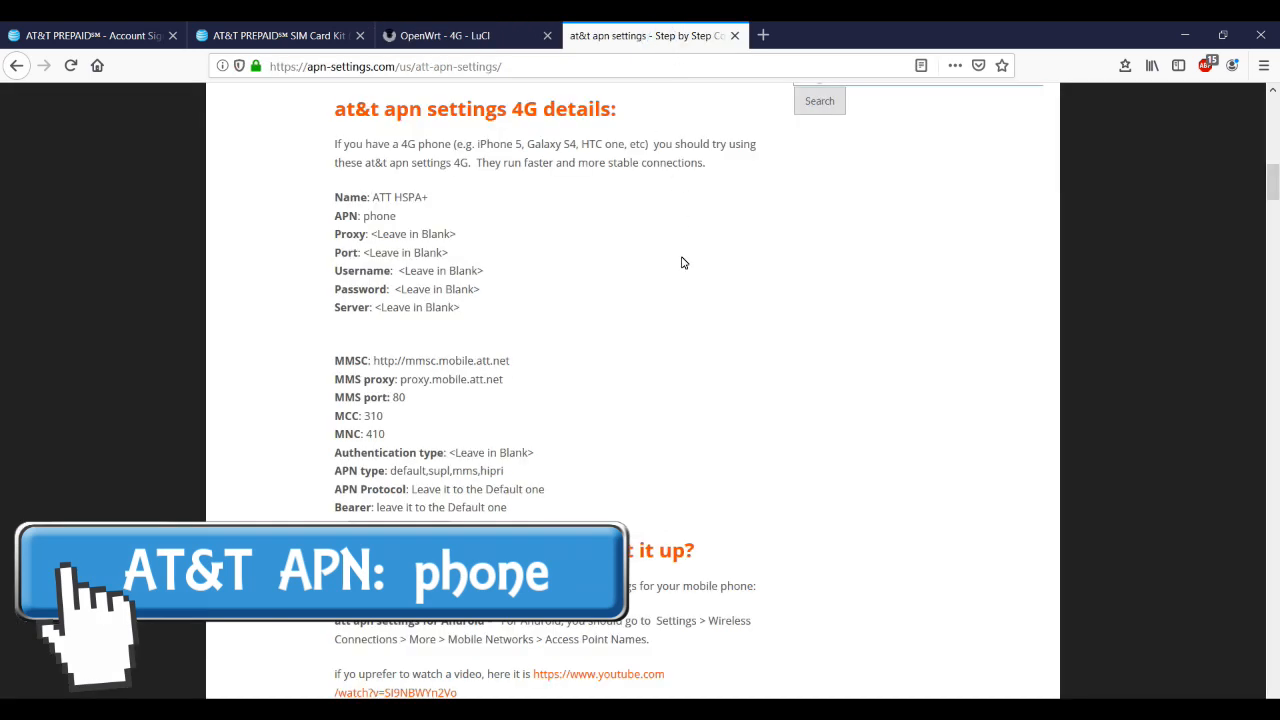
Highlight AT&T's APN 'phone', then select T-Mobile's APN fast.t-mobile.com for copying
left_click_drag(360, 222, 402, 226)
left_click(432, 224)
left_click_drag(513, 444, 414, 448)
key("ctrl+c")
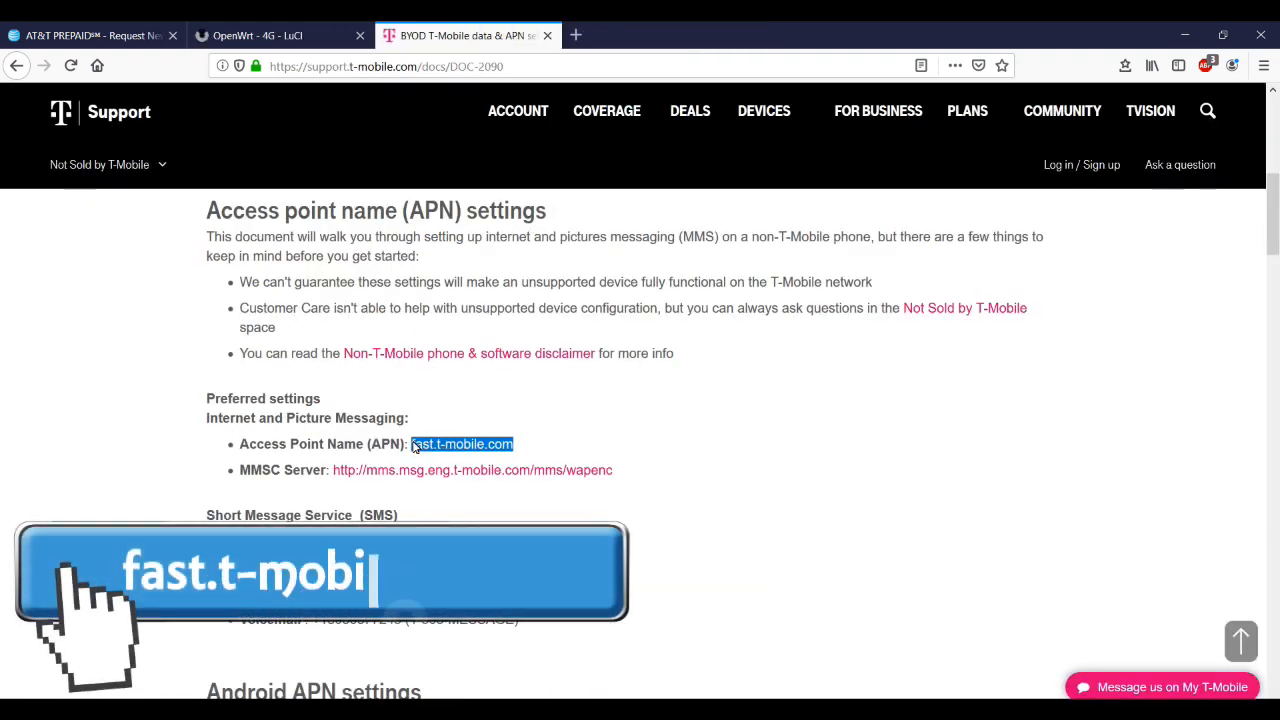
left_click(278, 35)
Paste fast.t-mobile.com into the router's APN field and Save & Apply
left_click(561, 513)
key("ctrl+v")
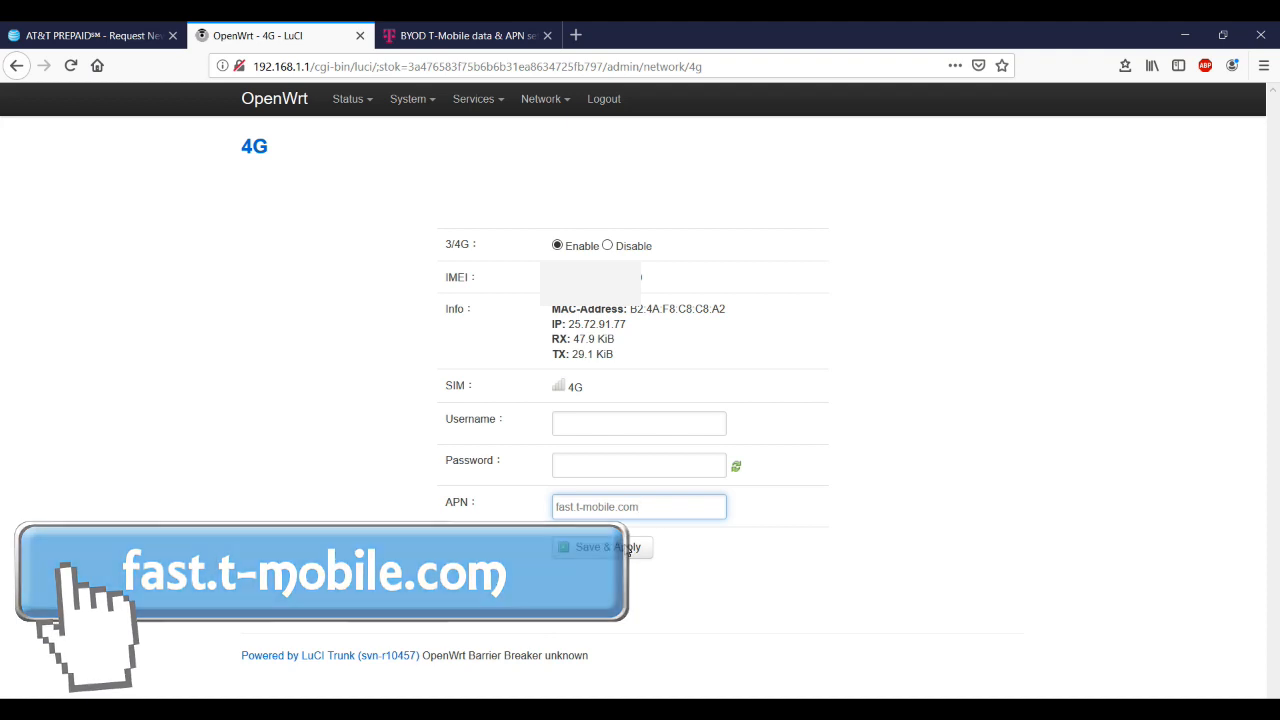
left_click(626, 549)
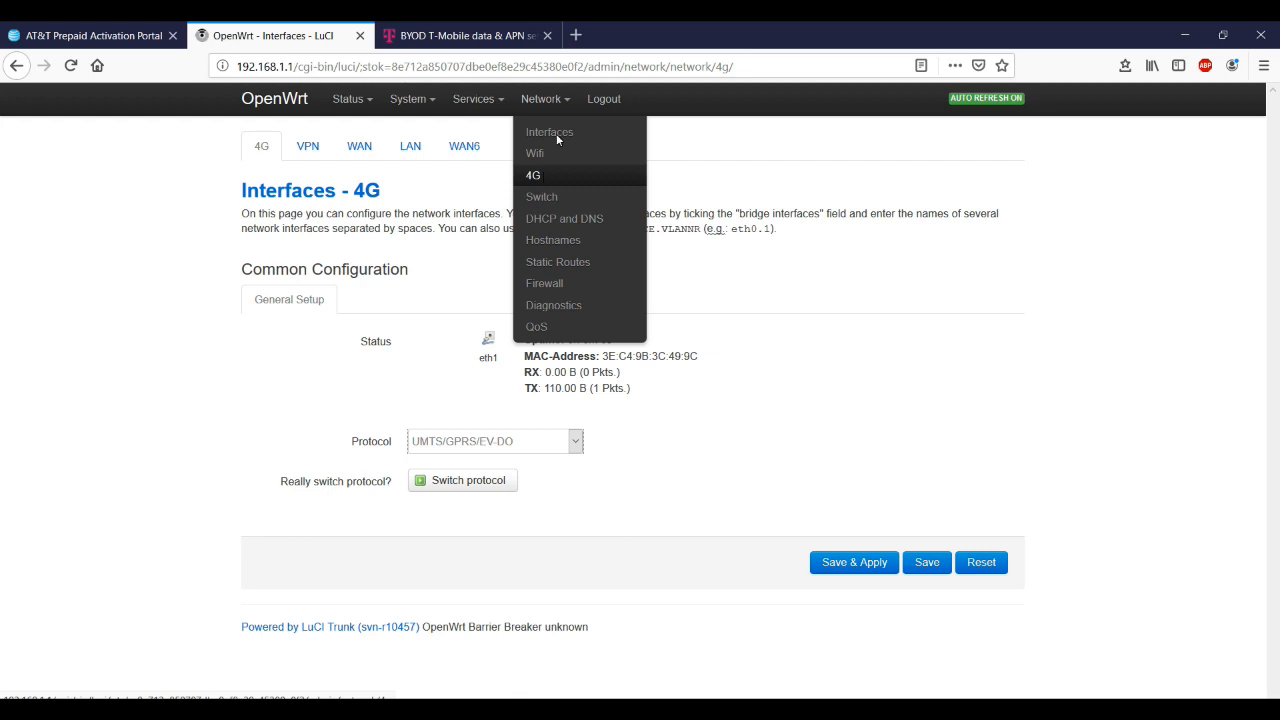
Stop the 4G interface from the Network Interfaces overview
left_click(556, 132)
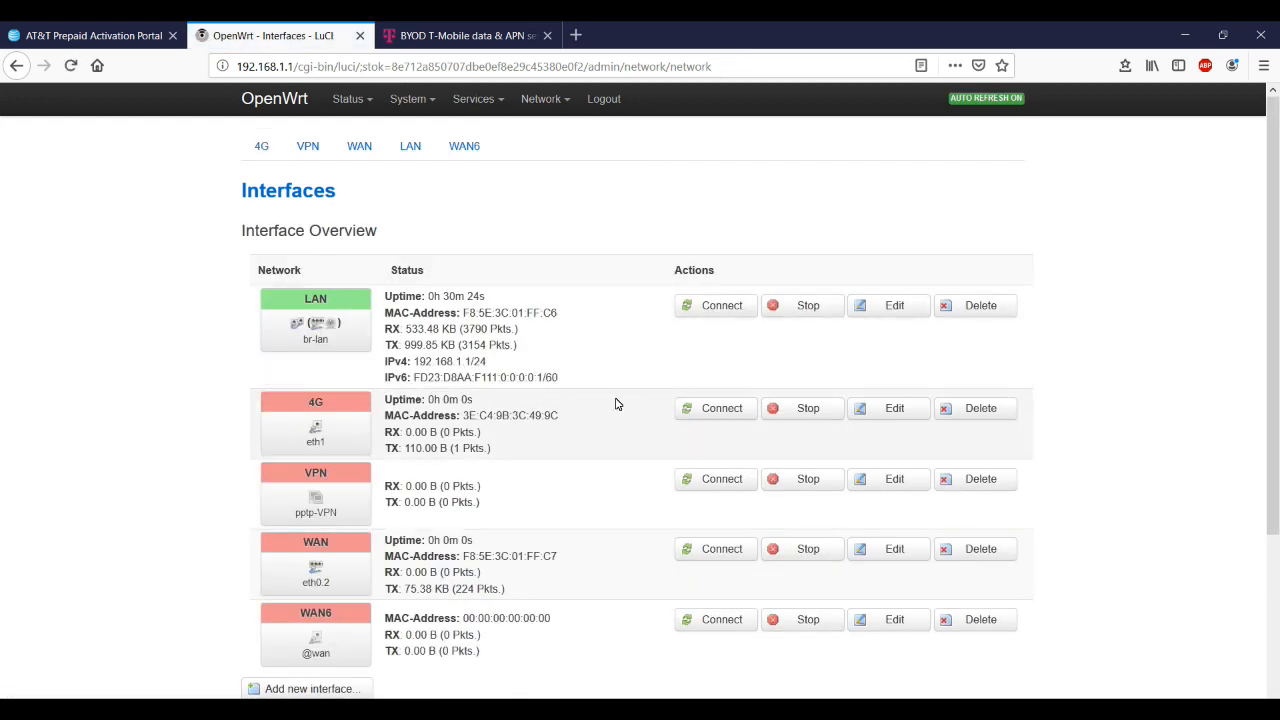
left_click(786, 409)
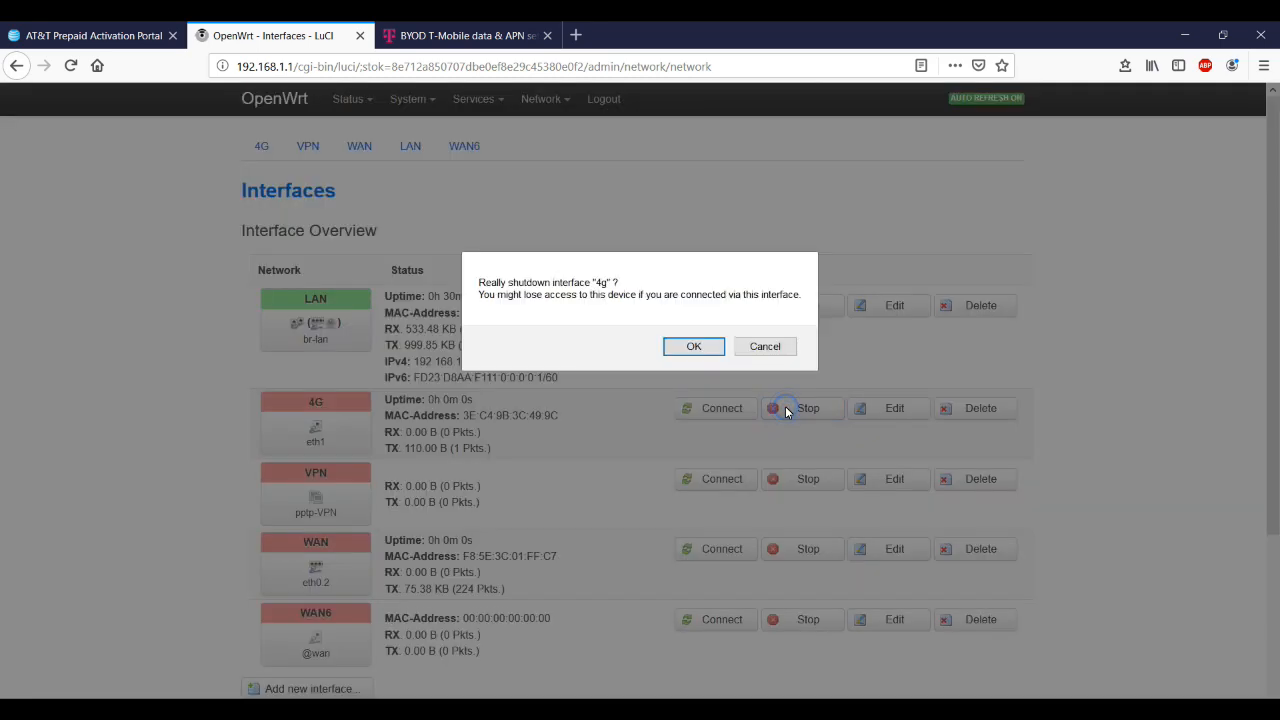
left_click(693, 347)
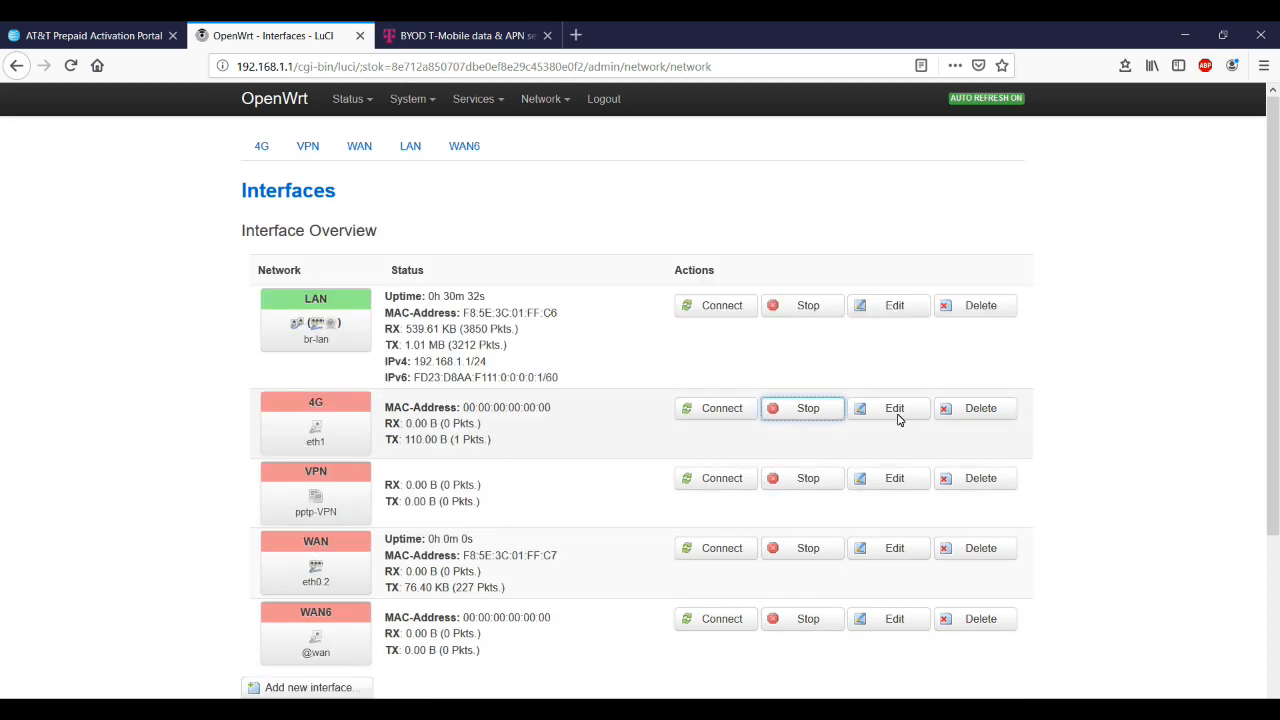
Switch the 4G interface's protocol to UMTS/GPRS/EV-DO
left_click(890, 409)
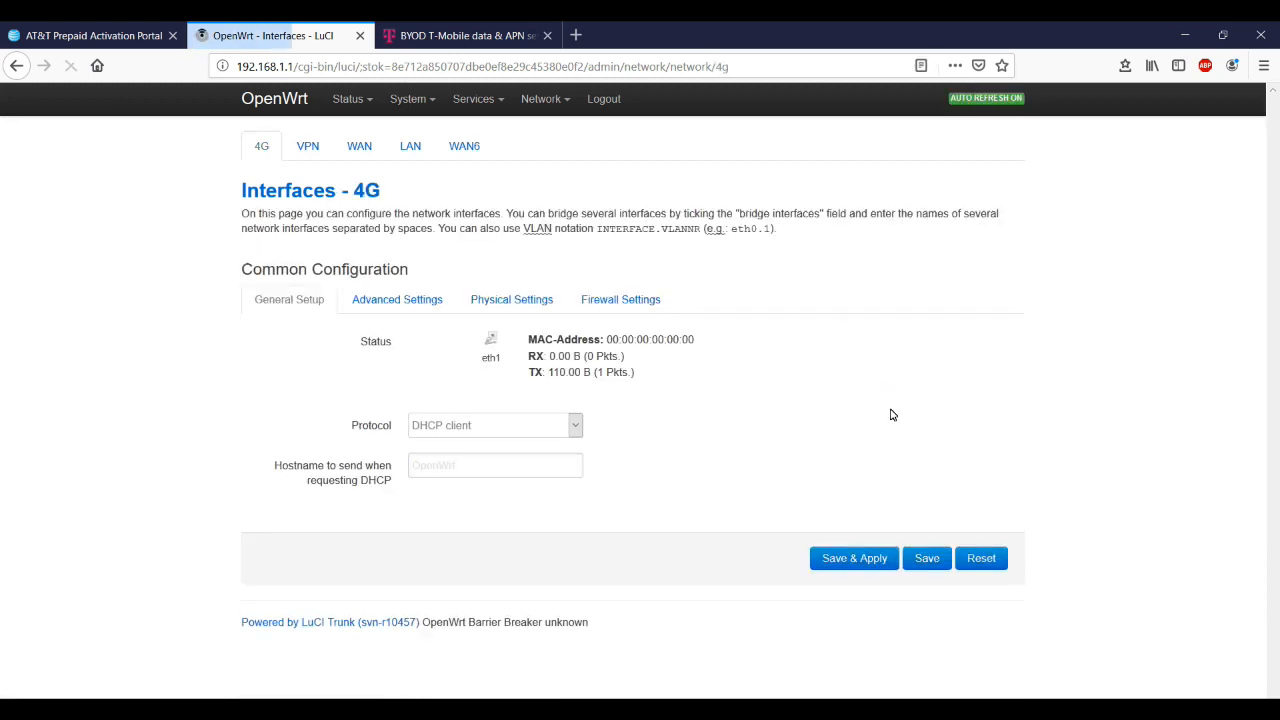
left_click(575, 428)
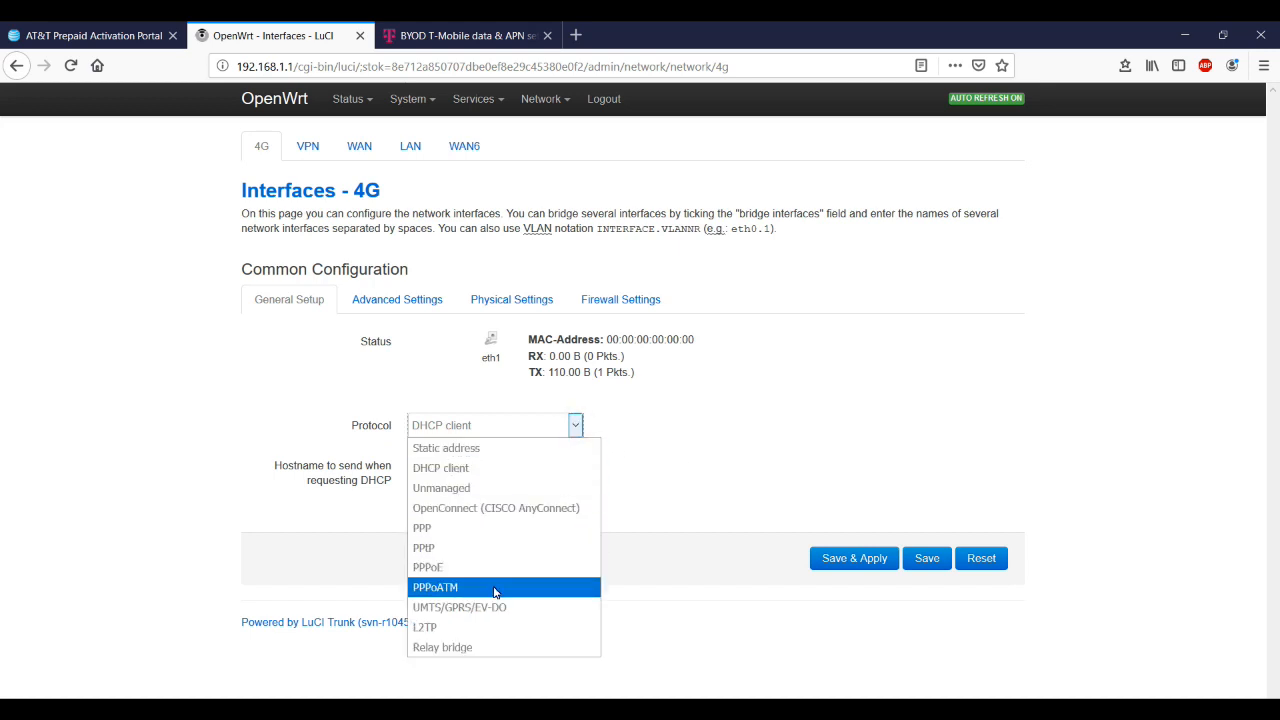
left_click(490, 607)
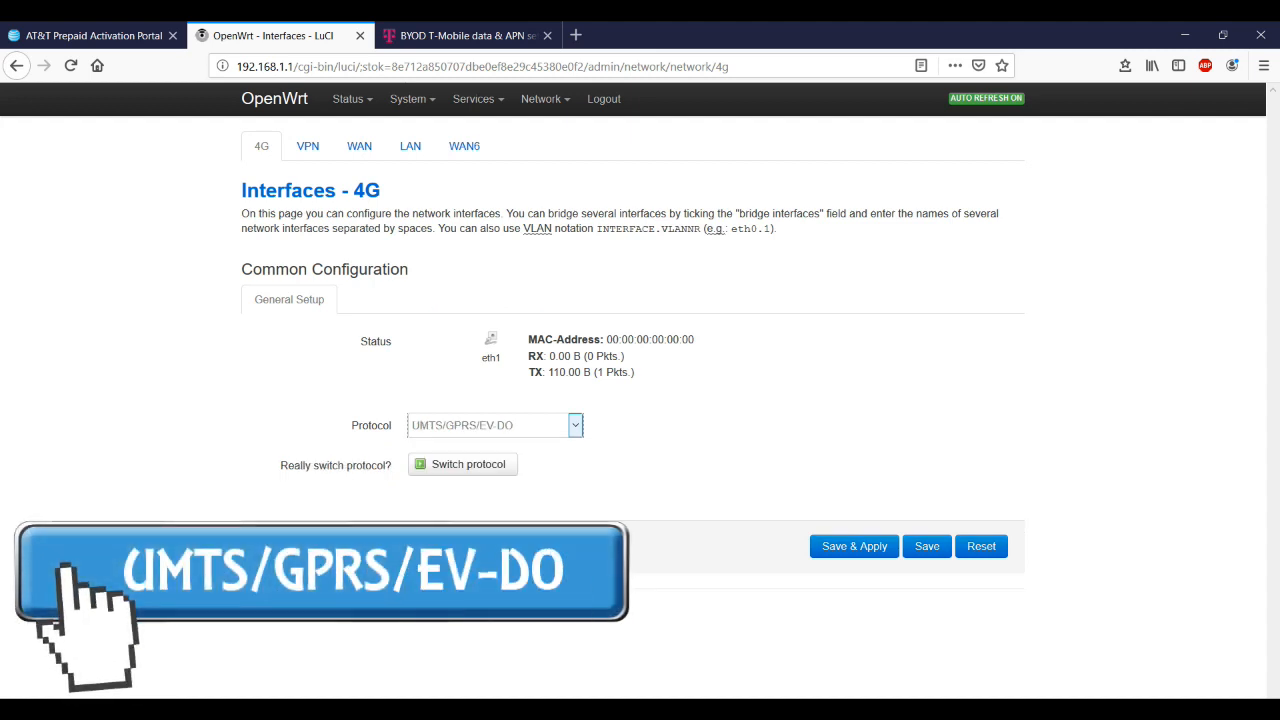
left_click(463, 467)
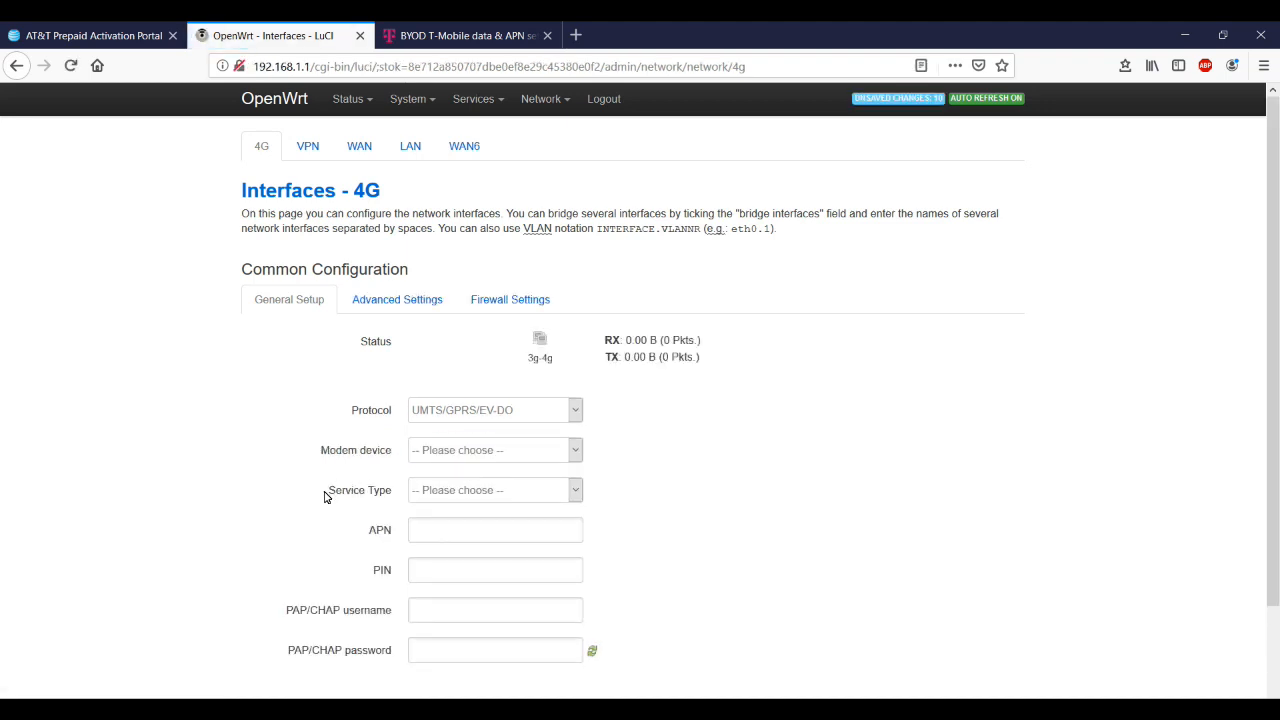
Set /dev/ttyUSB4 as the 4G modem device and Save & Apply the settings
scroll(324, 496, "down", 2)
left_click(575, 350)
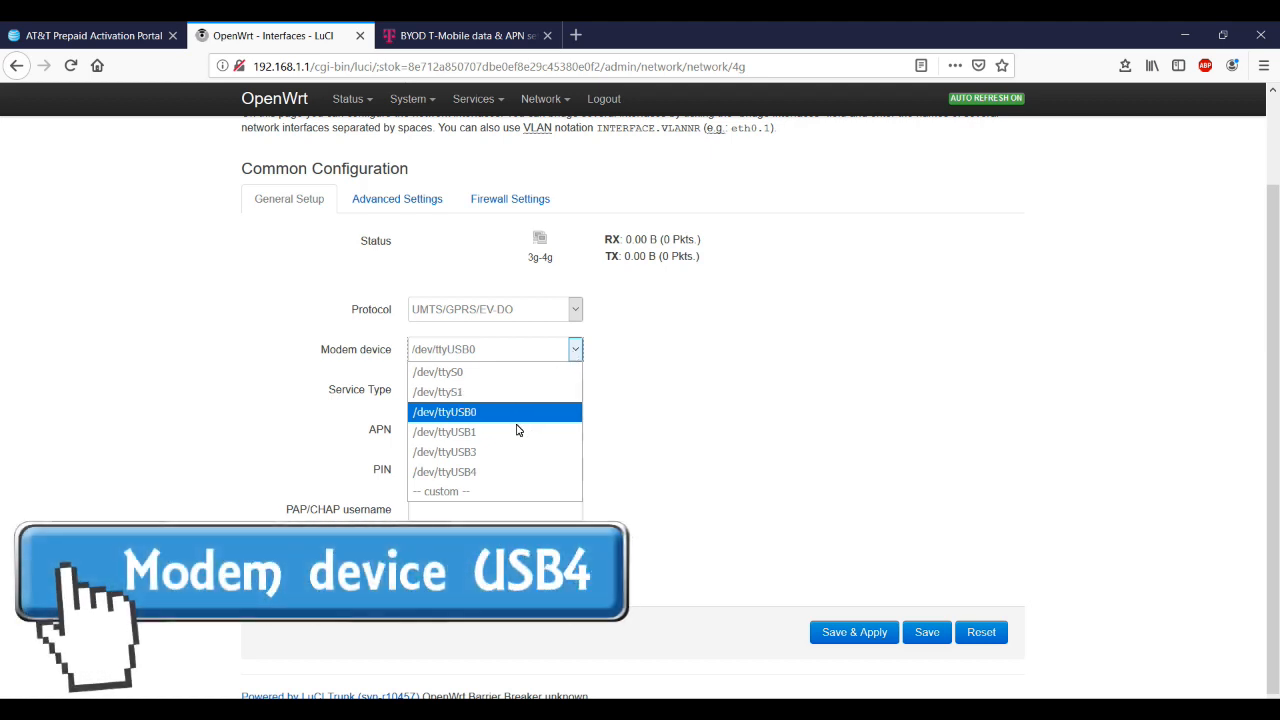
left_click(492, 471)
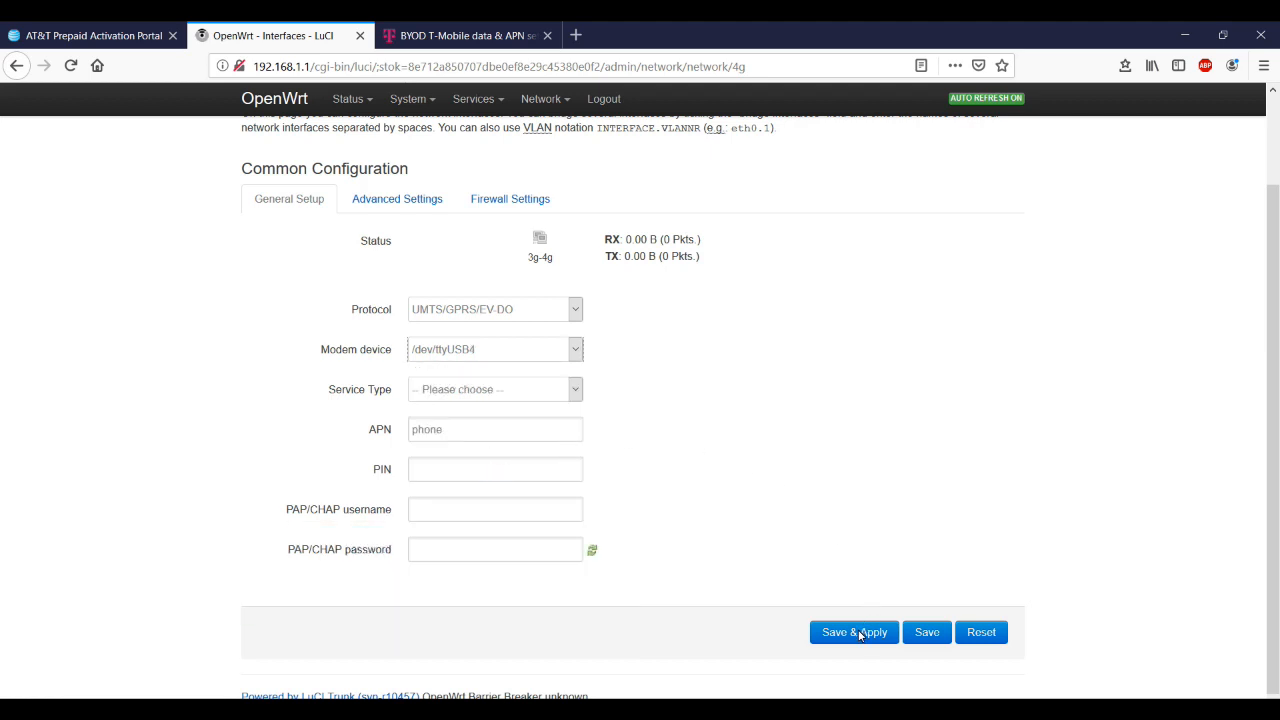
left_click(859, 634)
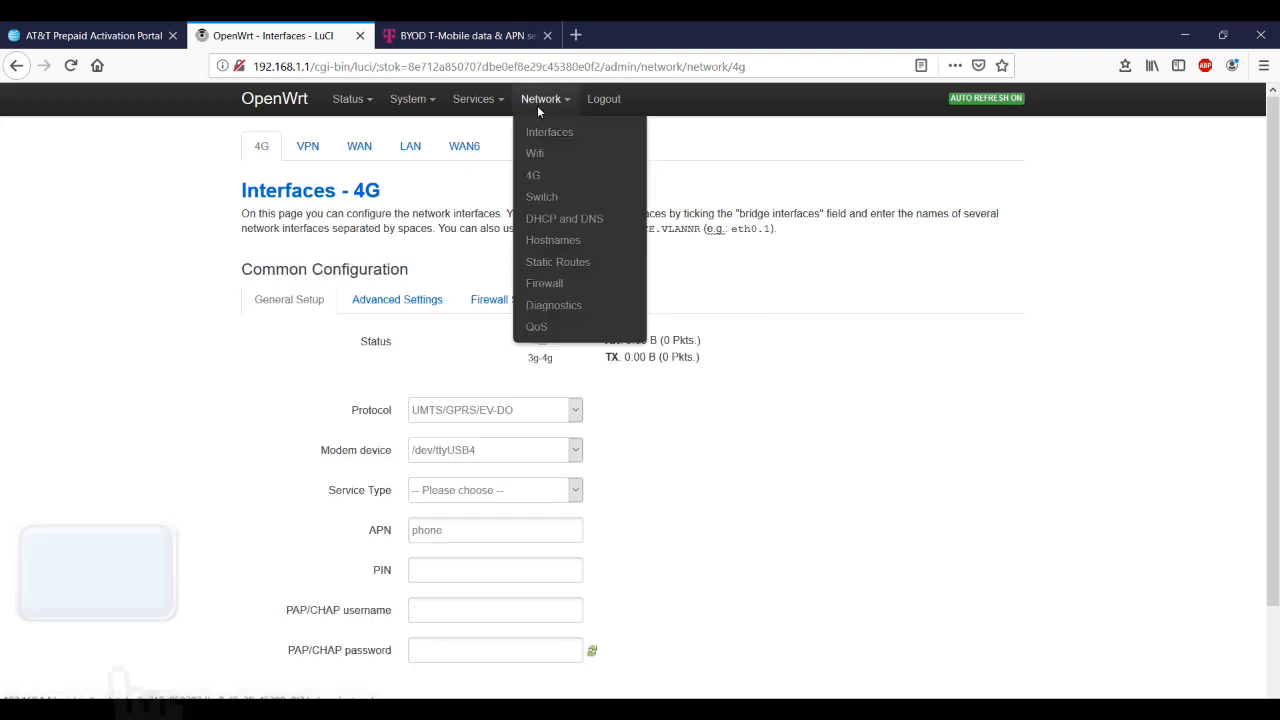
Connect the 4G interface so it gets IPv4 address 10.233.88.239/32
left_click(549, 122)
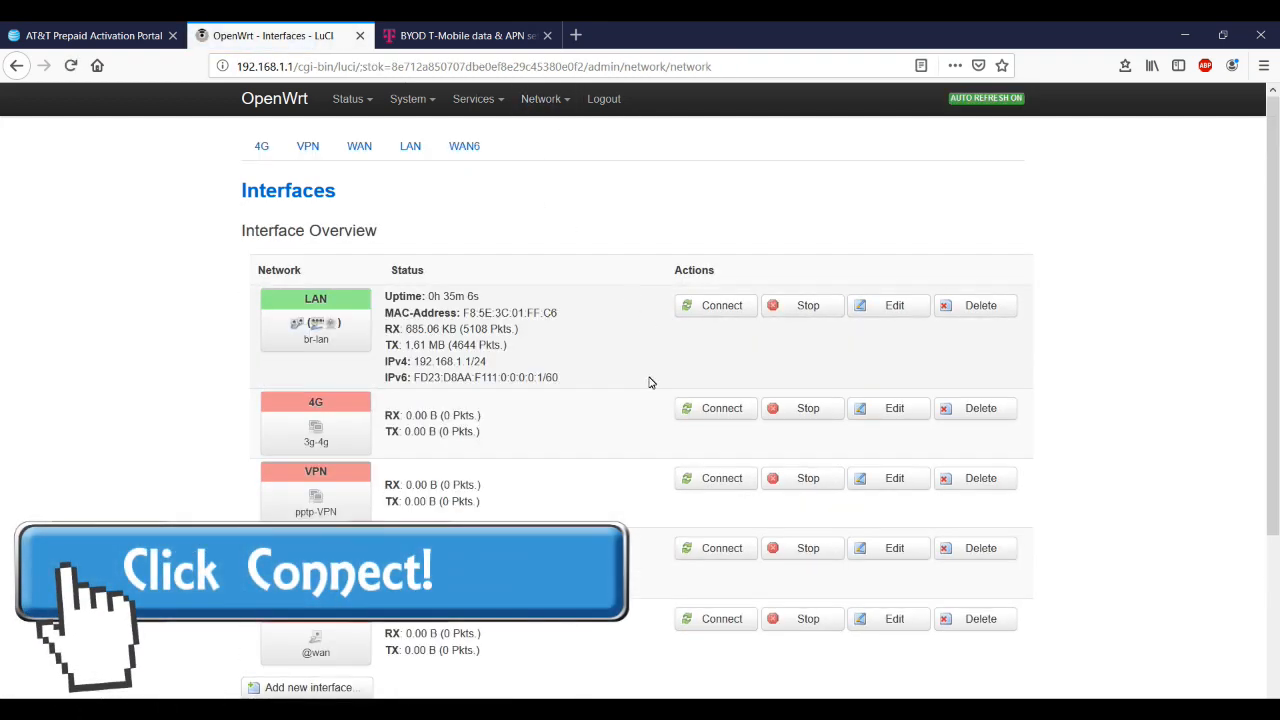
left_click(695, 408)
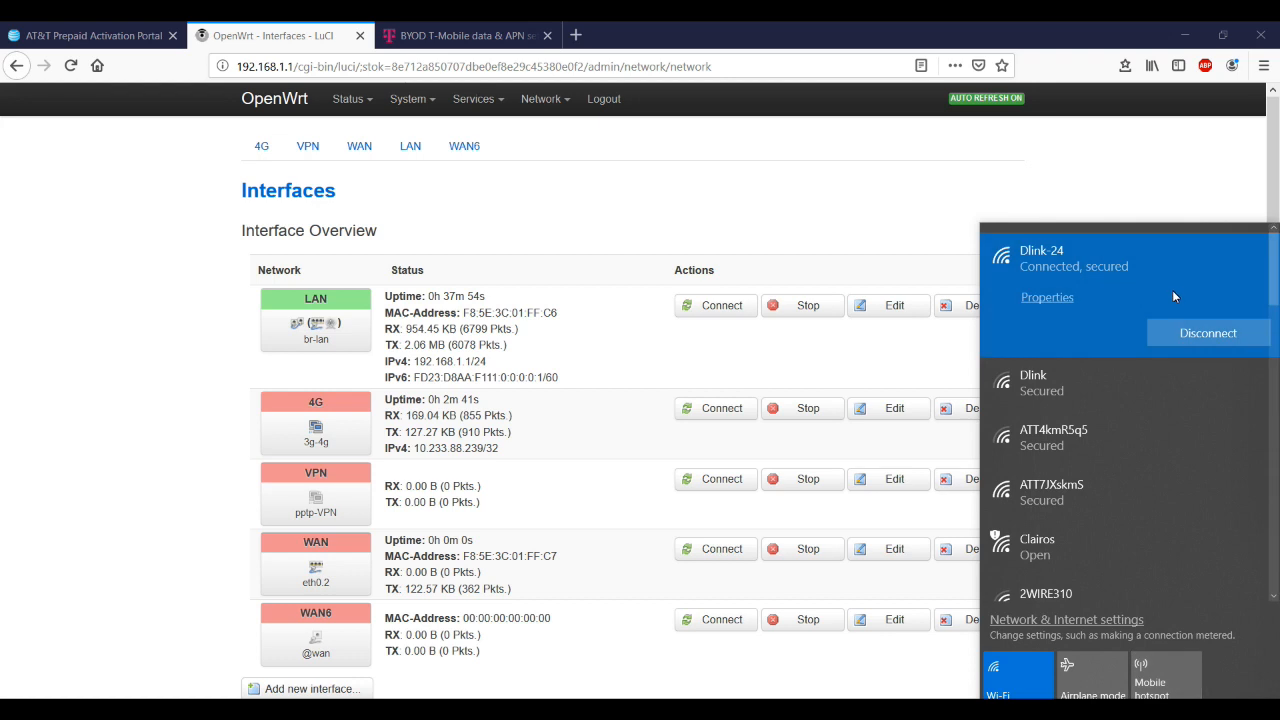
Join the open Clairos Wi-Fi network, then open a blank browser tab
left_click(1095, 542)
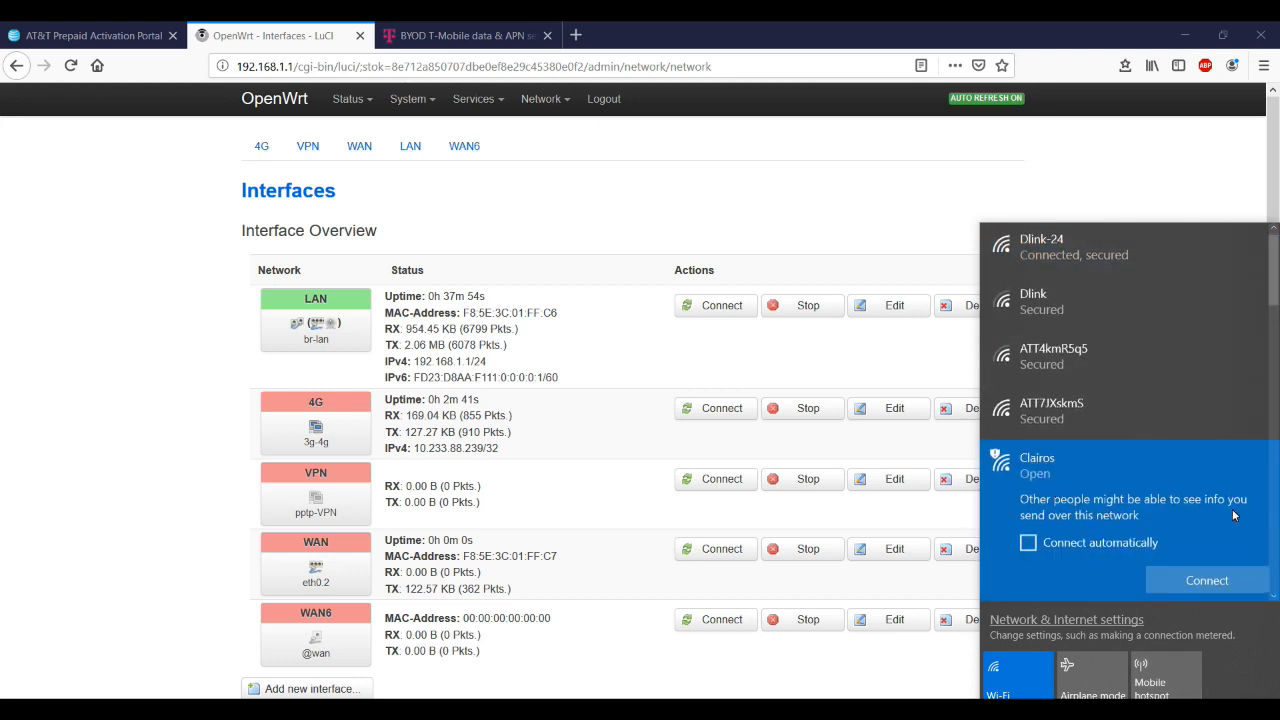
left_click(1207, 581)
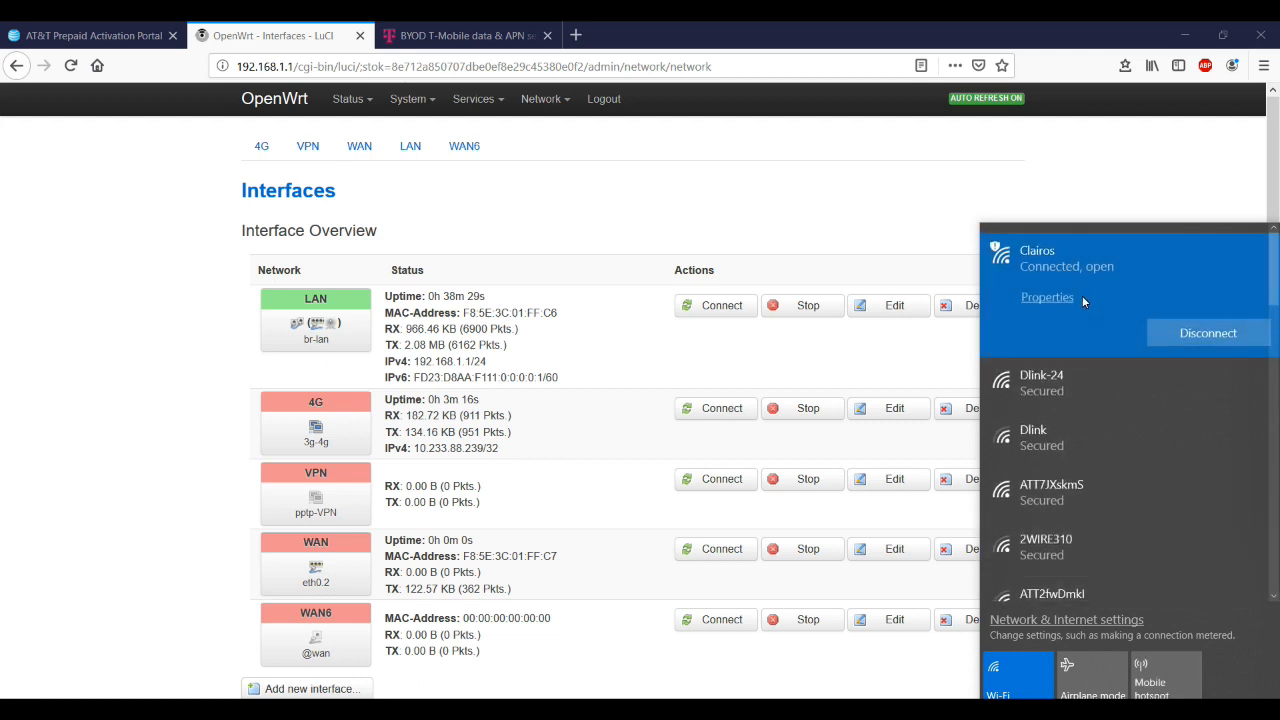
left_click(575, 35)
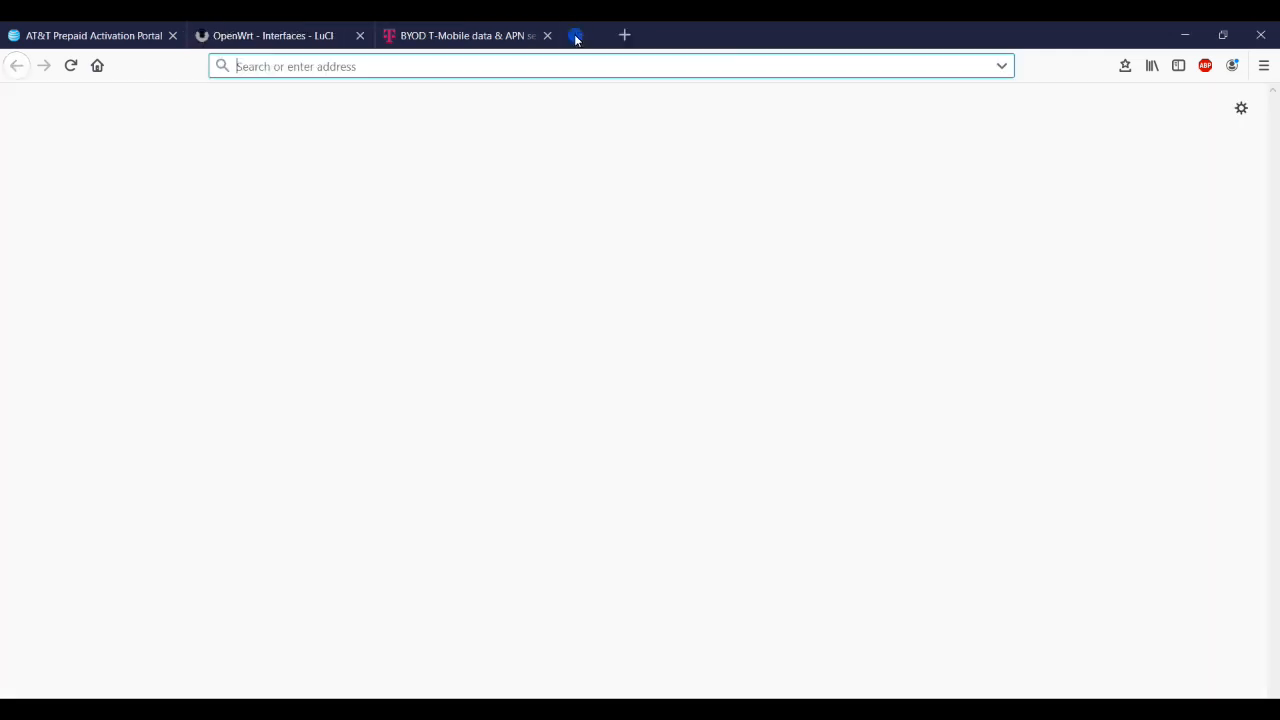
Search Google for 'clairos network' and open the Clairos Network Communication Services result
left_click(96, 66)
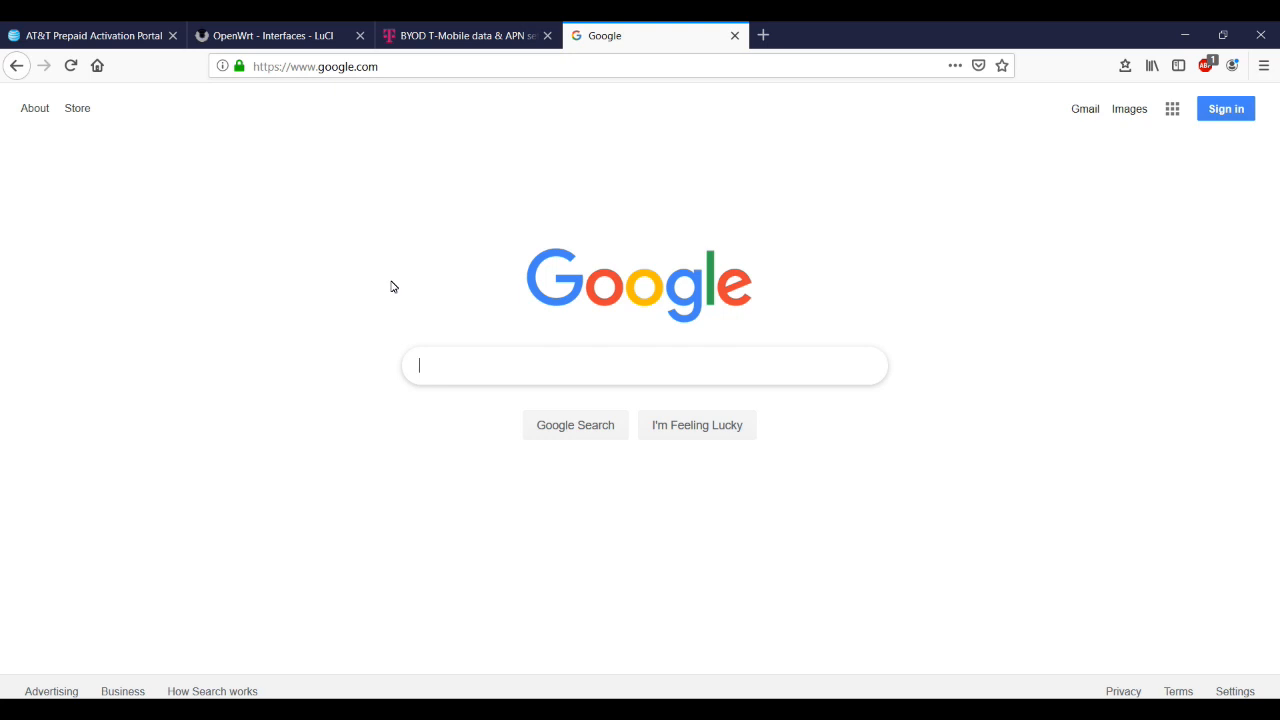
type("clairos")
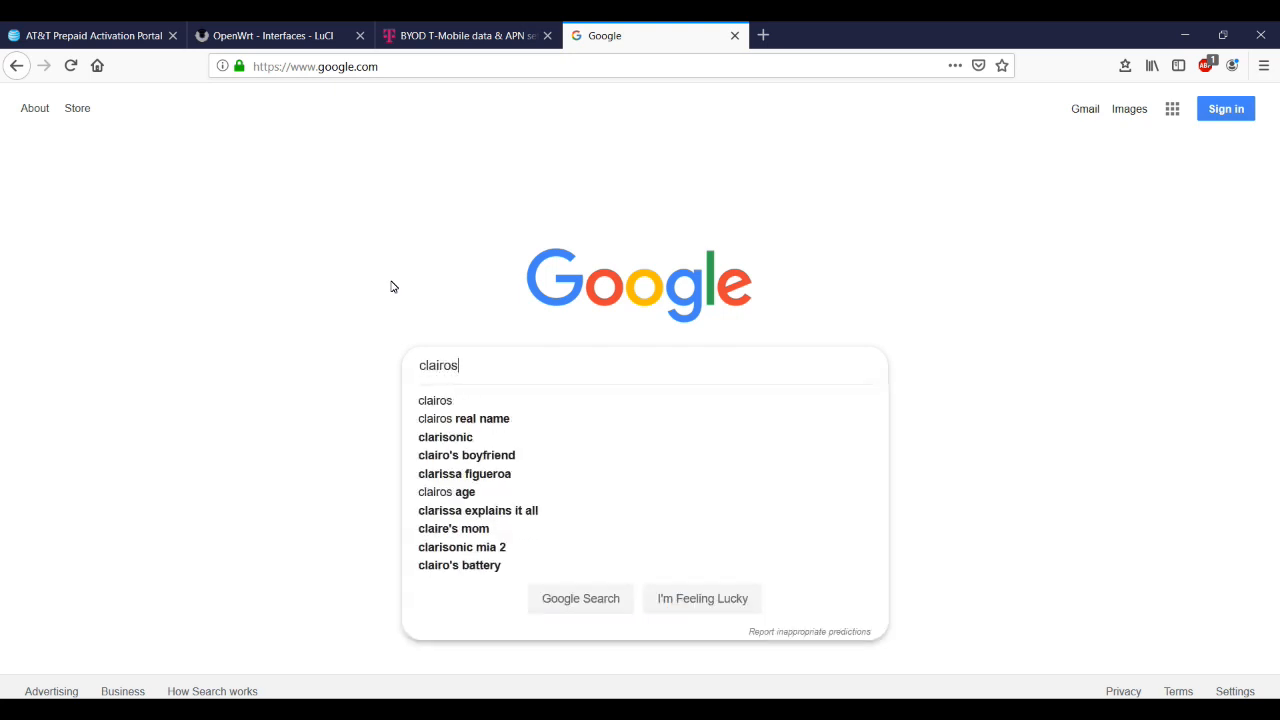
type(" netwo")
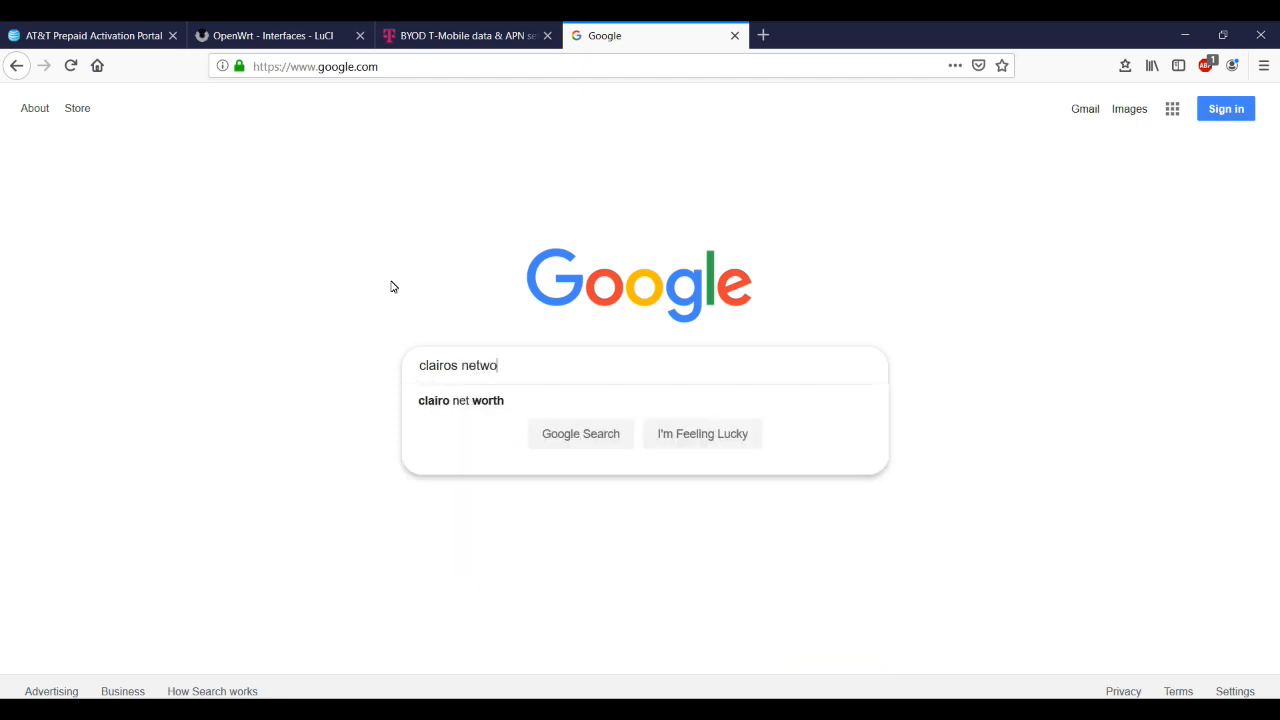
type("rk")
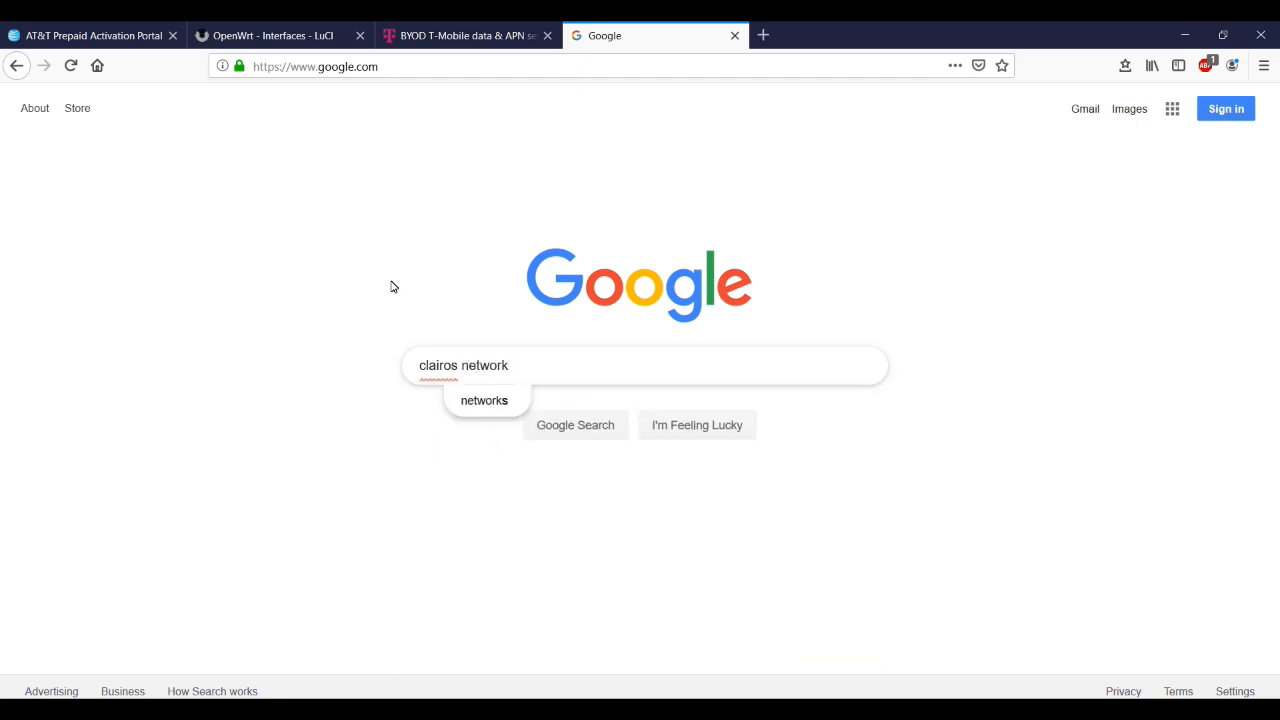
key("Return")
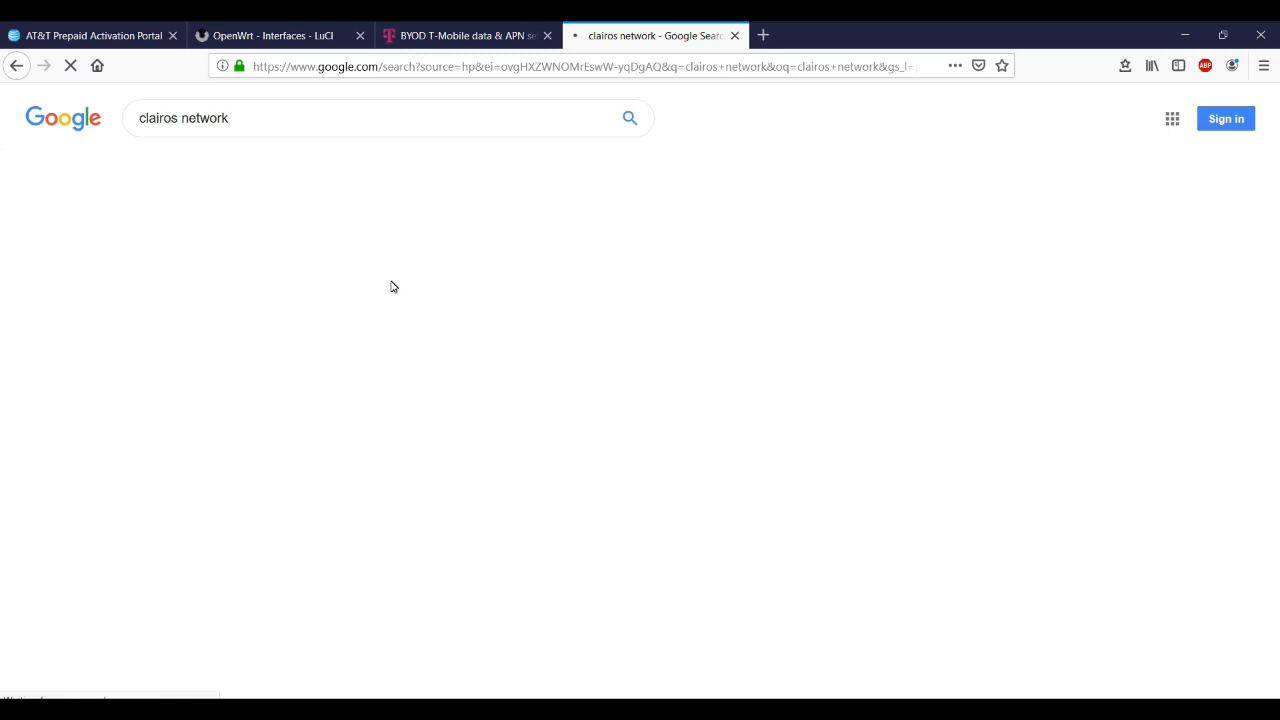
left_click(322, 263)
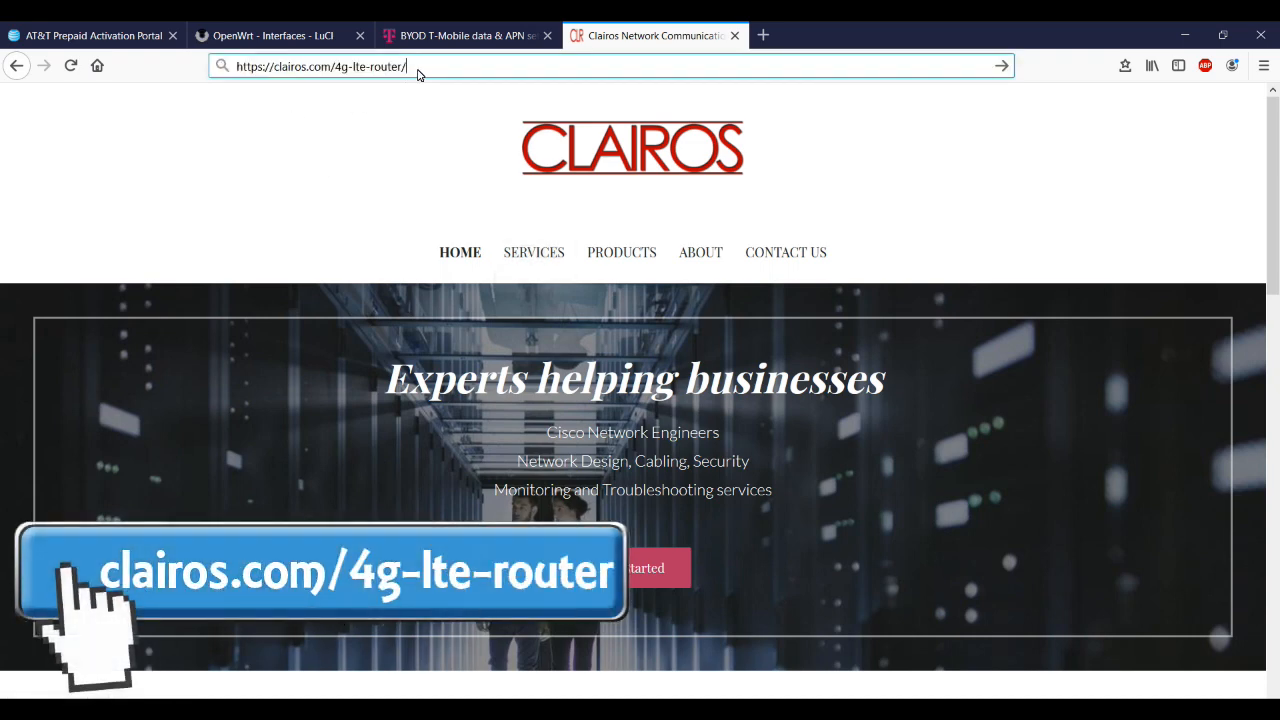
Select part of the clairos.com/4g-lte-router/ address typed in the address bar
left_click_drag(419, 70, 287, 67)
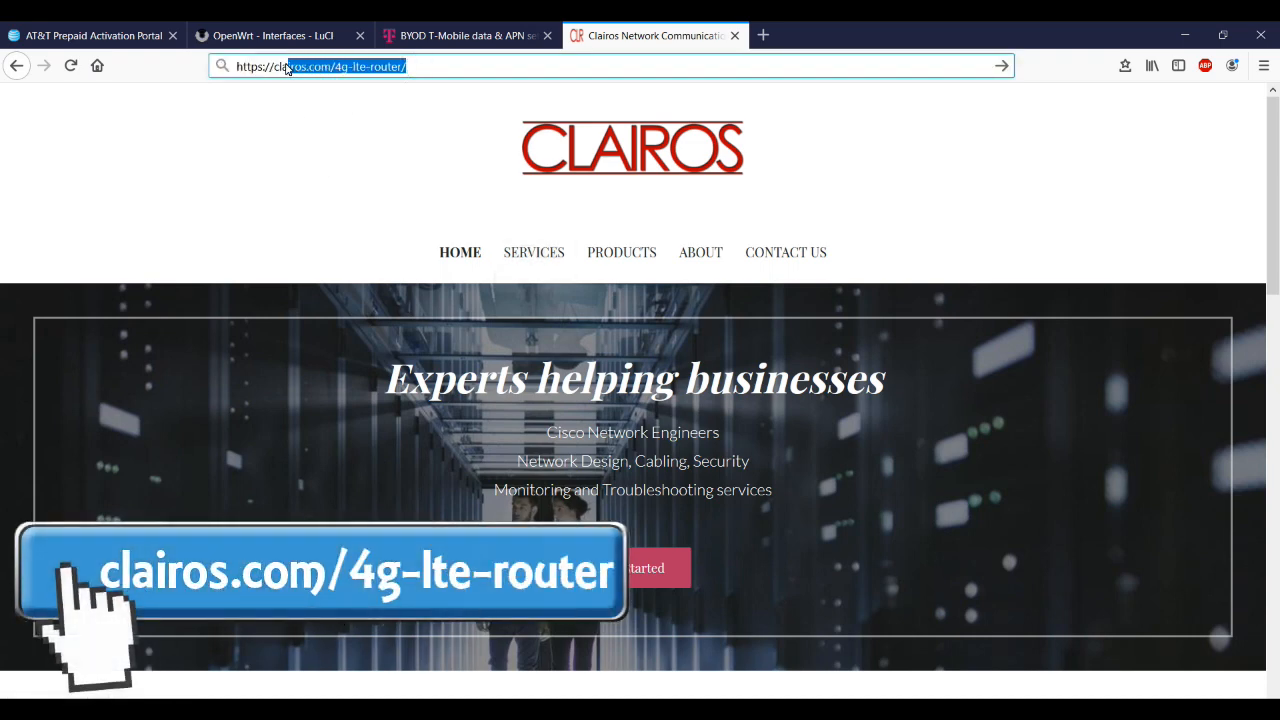